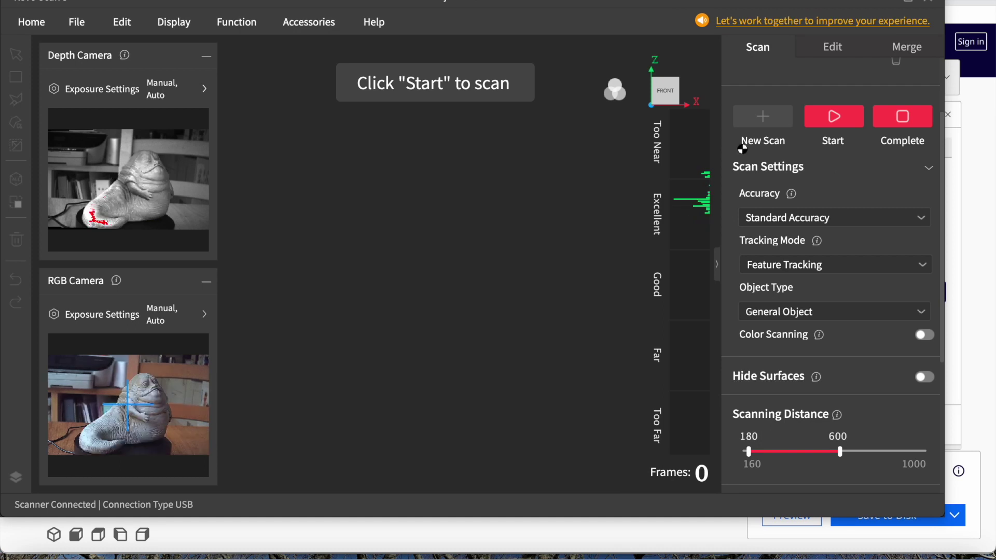
Capture the first two figurine scans, 0805_01 and 0805_02, from different angles.
left_click(834, 117)
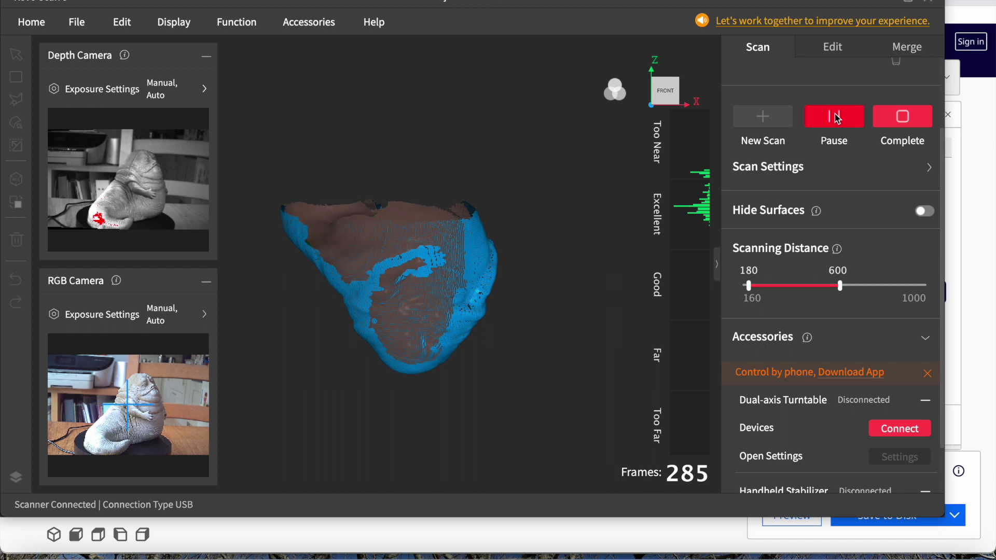
left_click(834, 117)
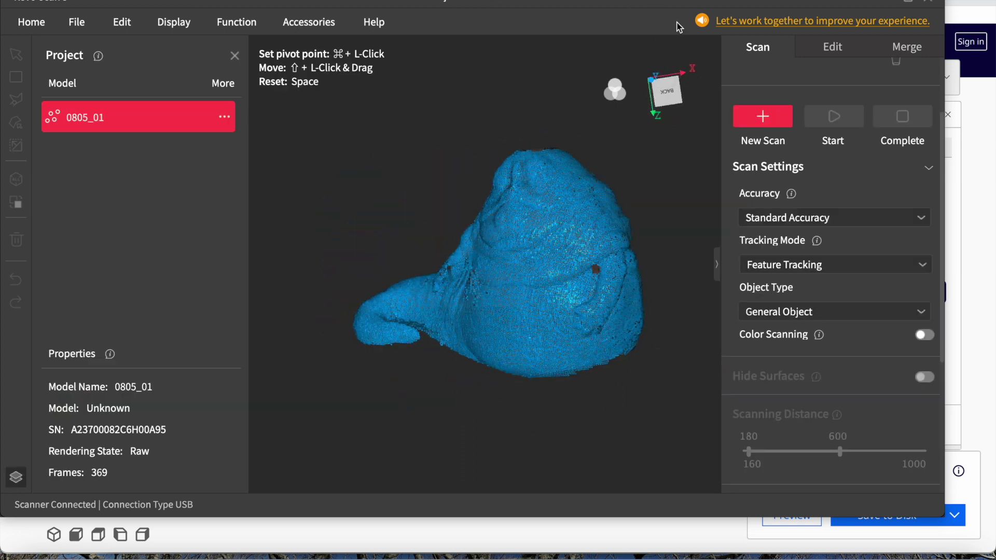
left_click(762, 116)
left_click(829, 119)
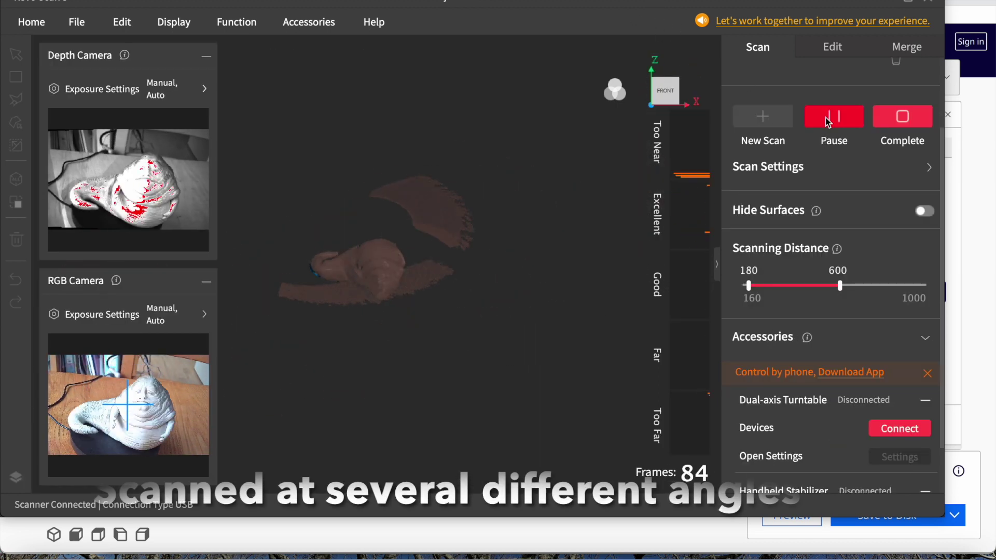
left_click(831, 119)
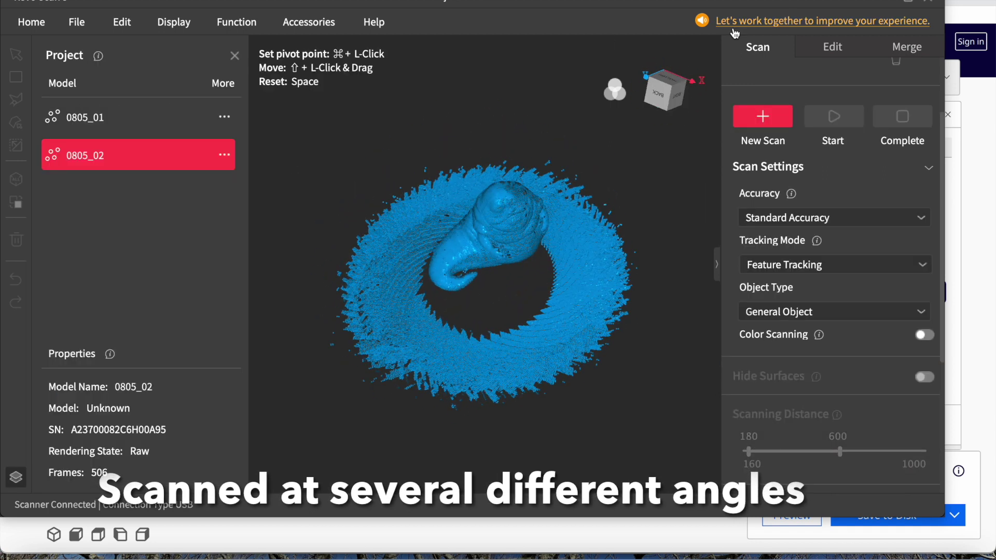
Capture the third and fourth figurine scans, finishing with 0805_04.
left_click(773, 119)
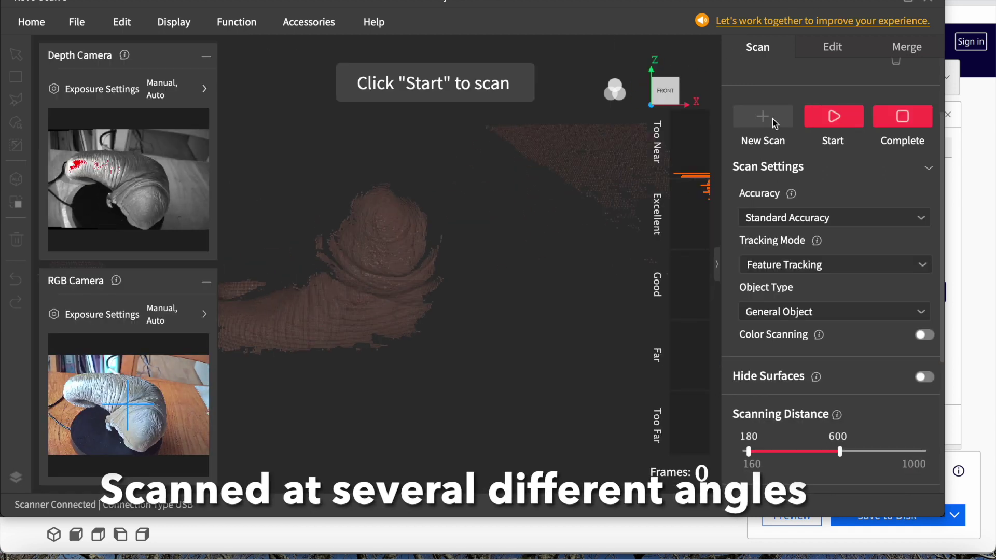
left_click(822, 121)
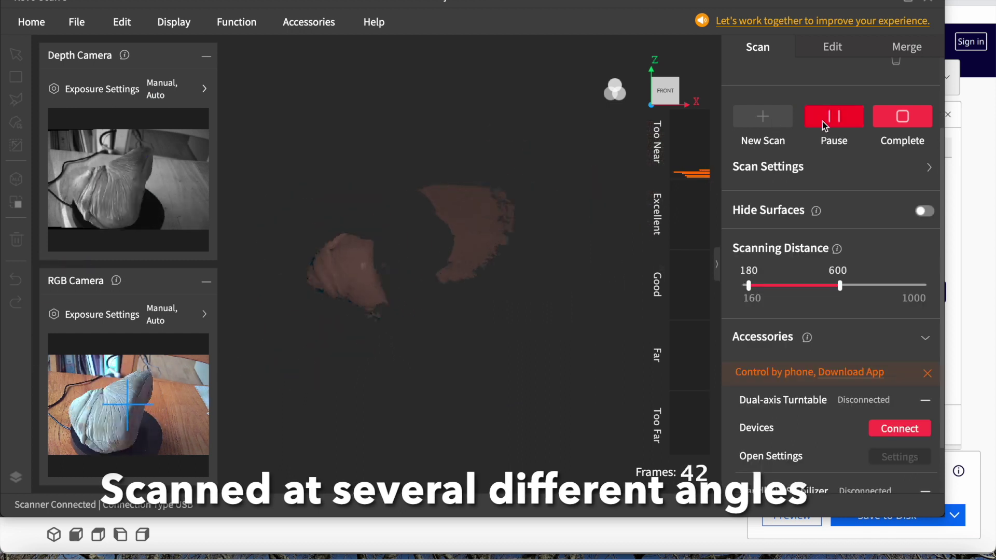
left_click(891, 117)
left_click(758, 120)
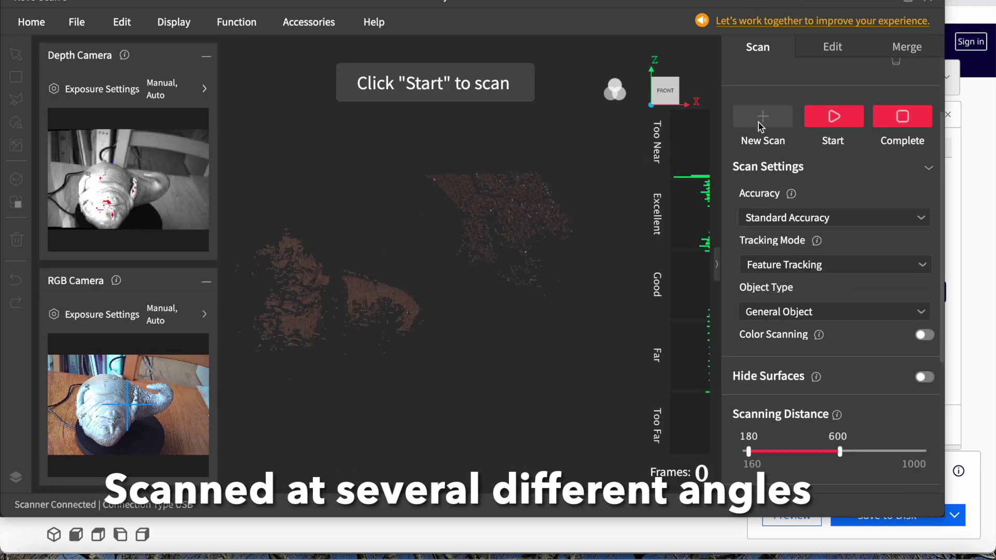
left_click(821, 117)
left_click(911, 119)
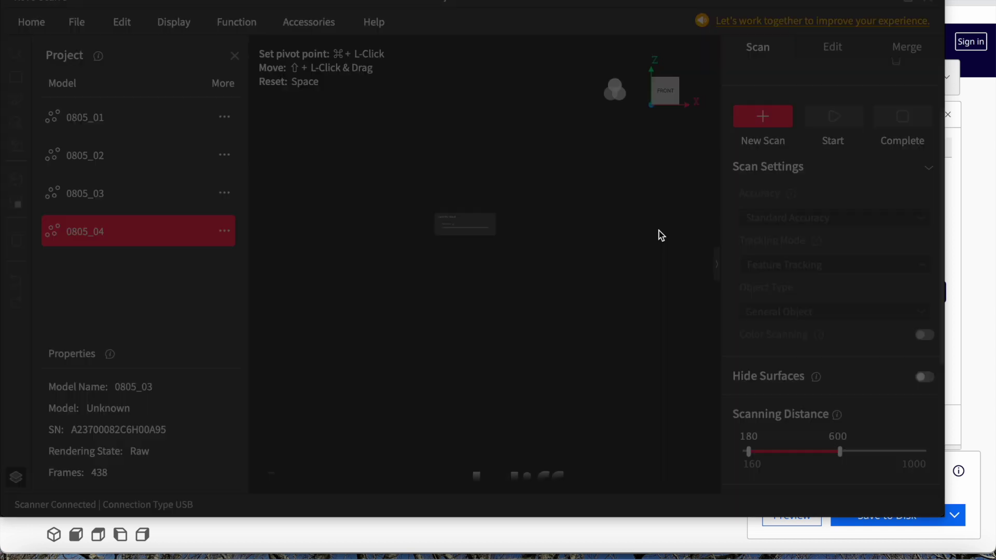
Apply Point Cloud Fusion to the scans and orbit the meshed figurine from several sides.
left_click(832, 47)
left_click(829, 282)
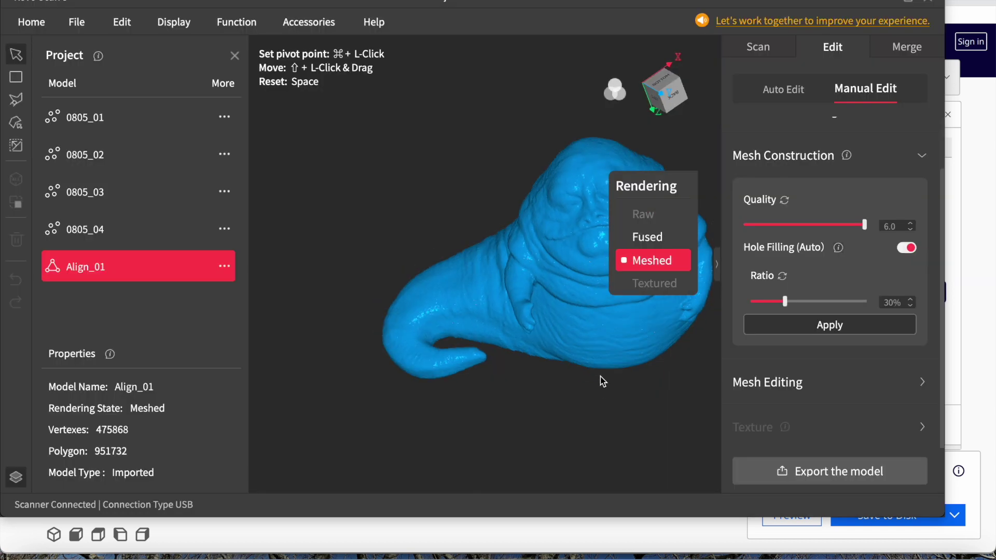
left_click_drag(599, 377, 457, 363)
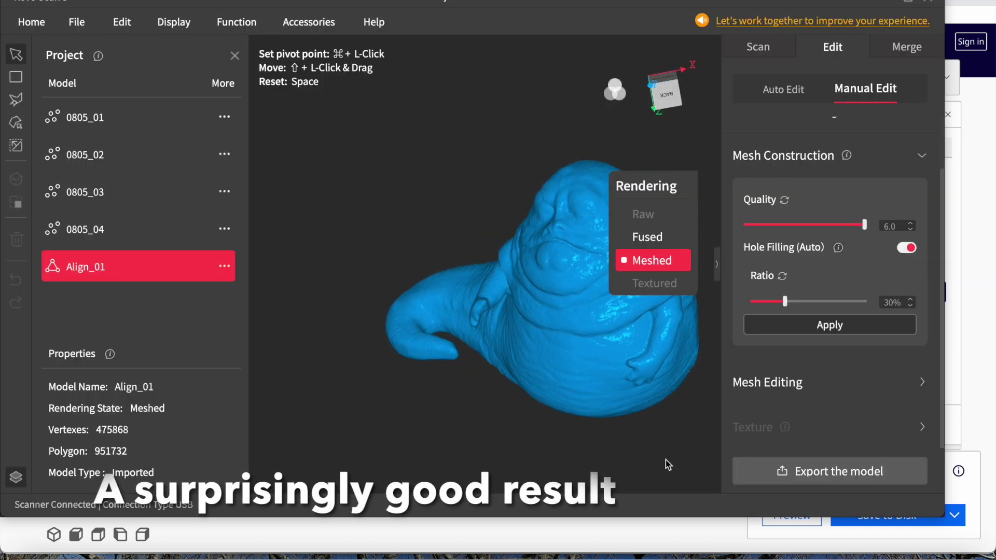
left_click_drag(665, 459, 538, 395)
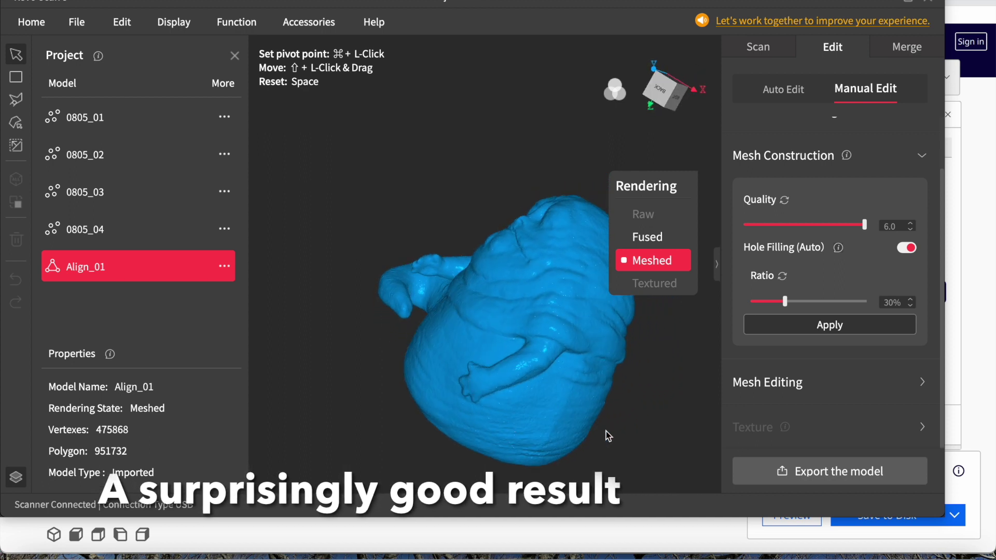
left_click_drag(609, 437, 340, 362)
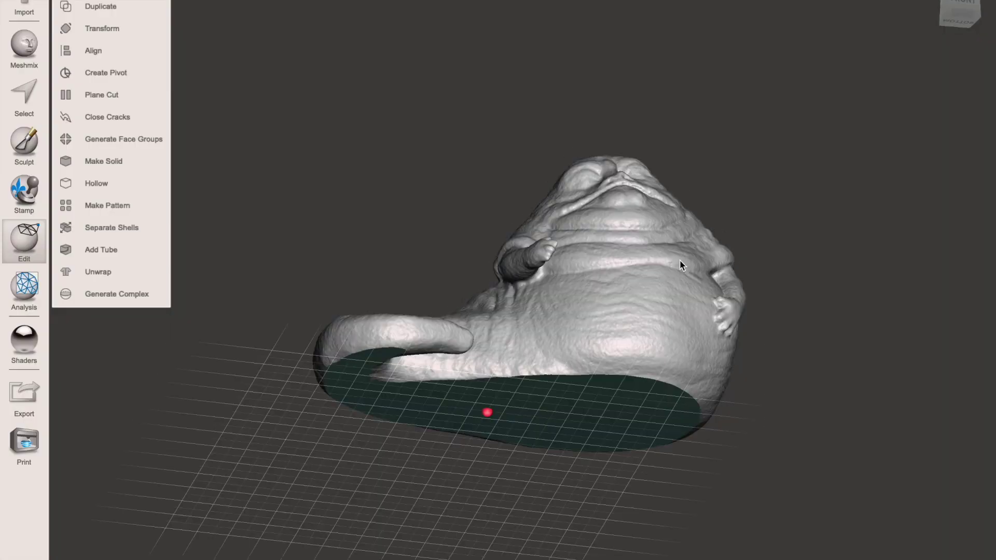
right_click_drag(679, 259, 857, 358)
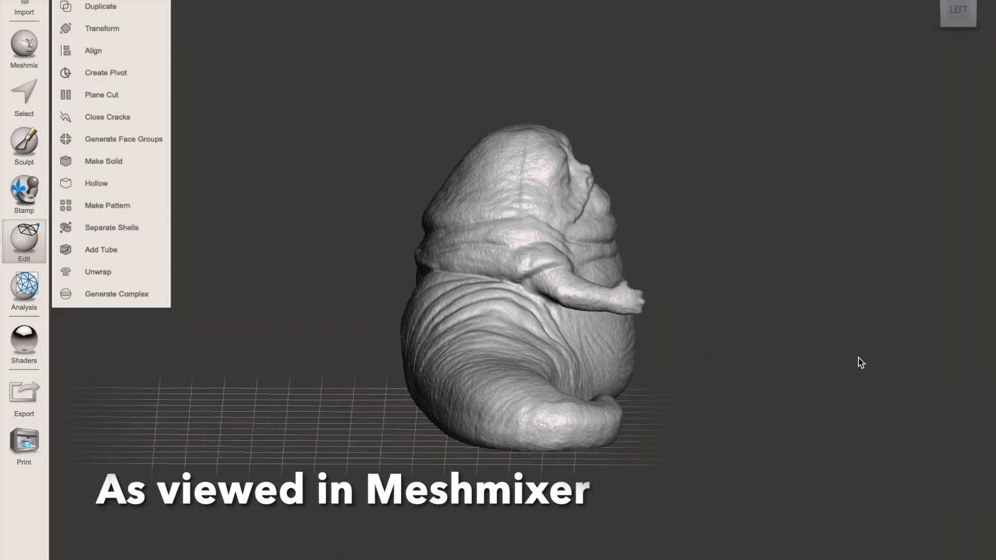
right_click_drag(289, 323, 83, 291)
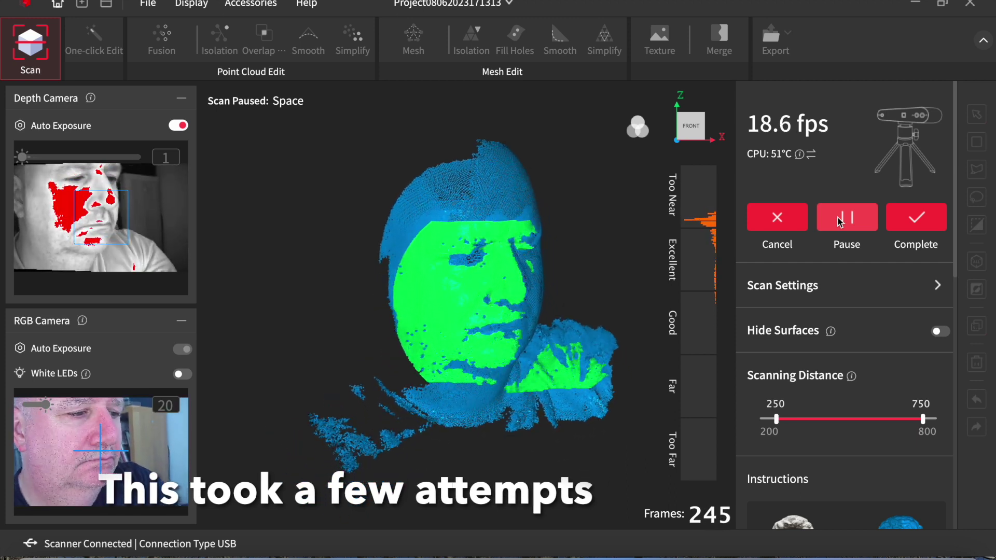
Finish head scan 0806_03 and capture another head scan, saved as 0806_05.
left_click(914, 221)
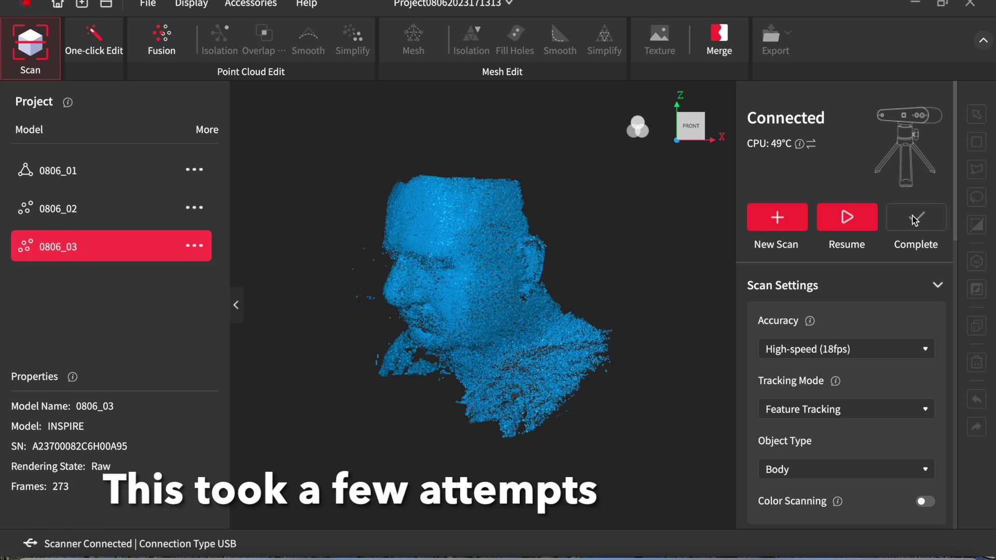
left_click_drag(698, 128, 594, 264)
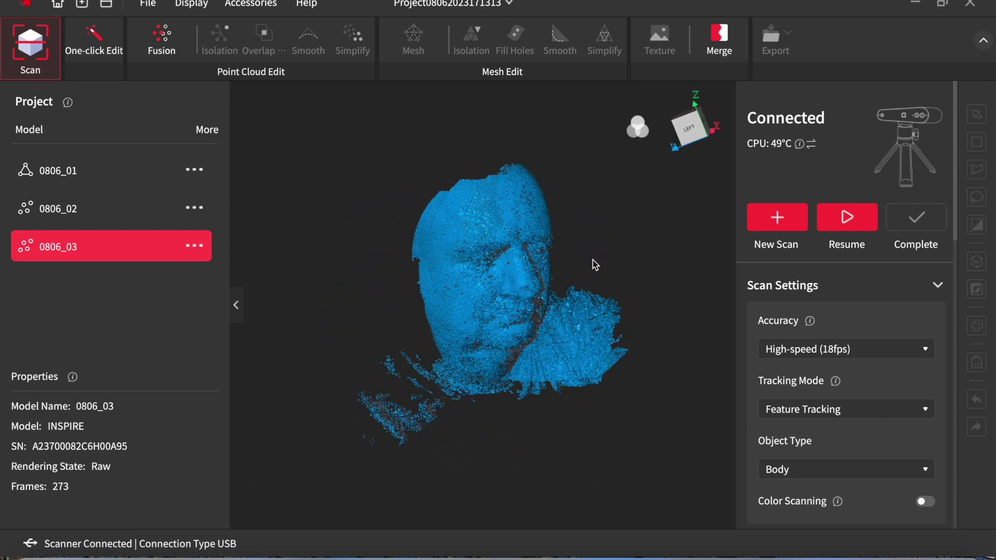
left_click(789, 210)
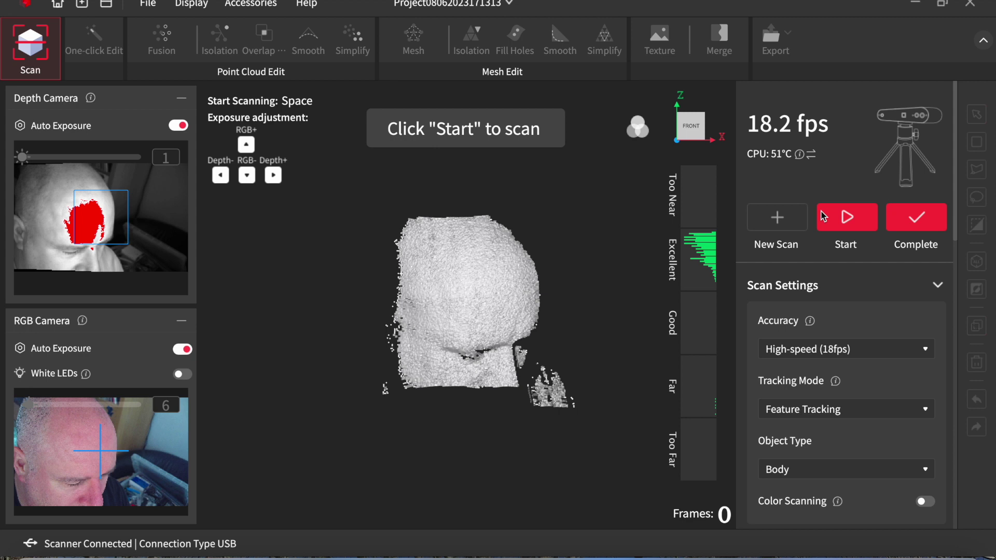
left_click(844, 216)
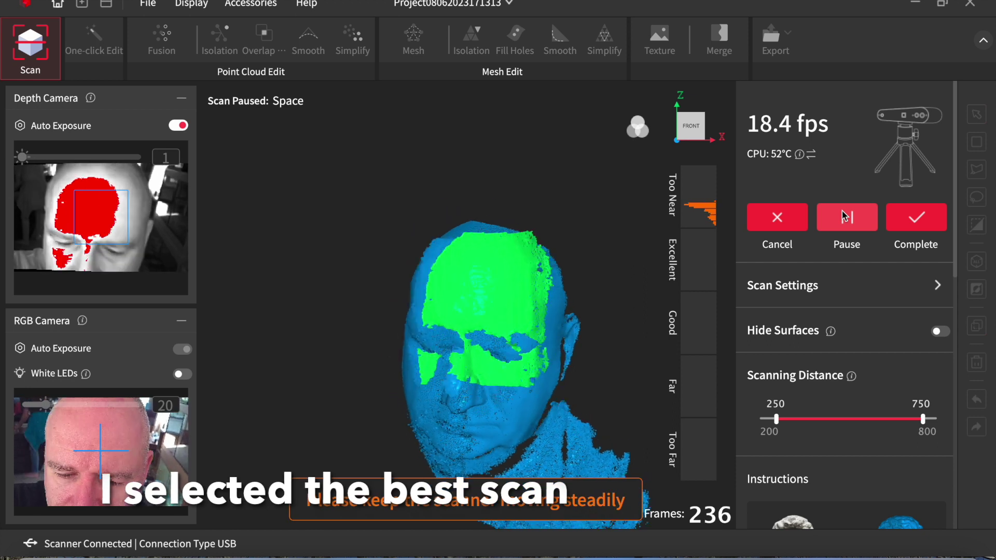
left_click(917, 218)
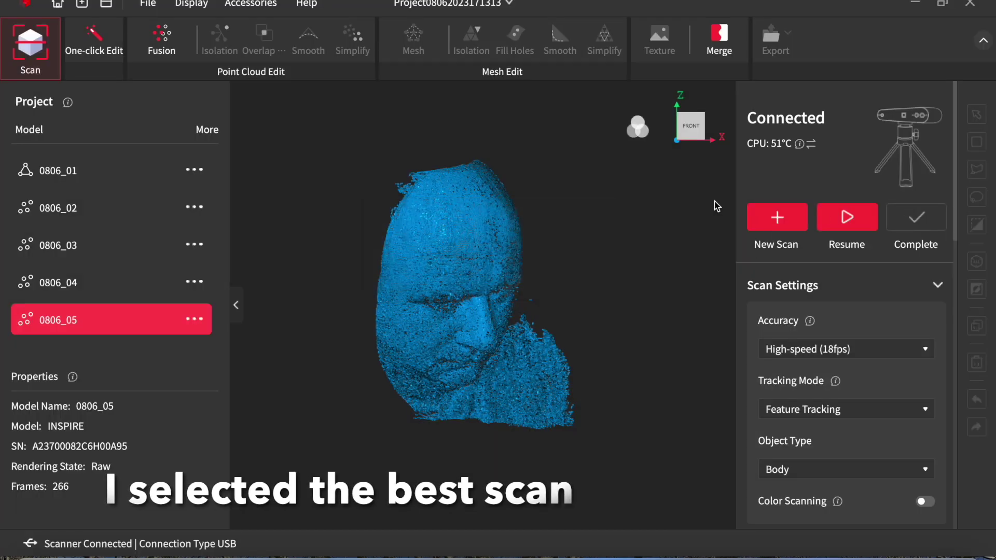
Run One-click Edit on head scan 0806_05 to fuse and mesh it.
left_click_drag(692, 132, 630, 104)
left_click(88, 47)
left_click(848, 260)
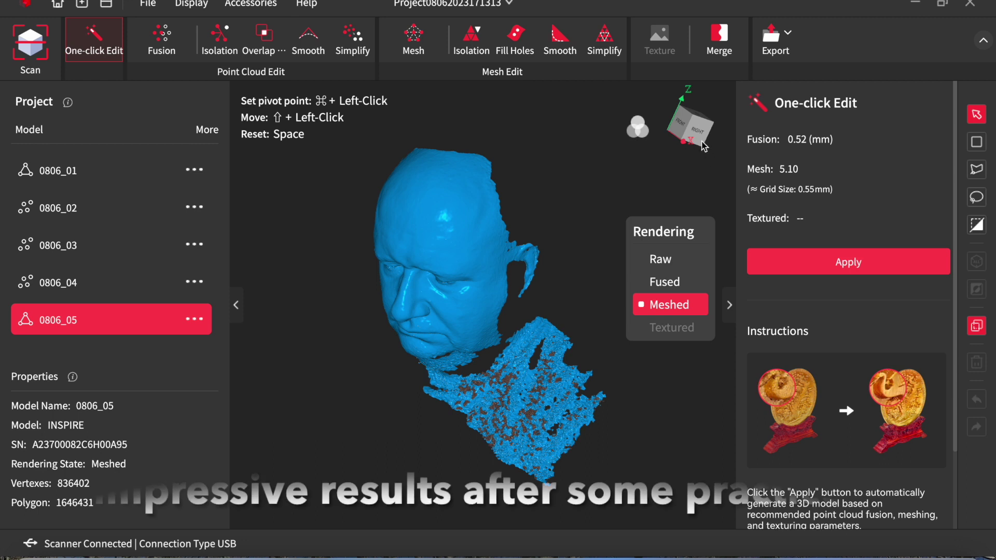
Orbit the meshed 0806_05 head model to view it from another side.
left_click_drag(634, 209, 521, 136)
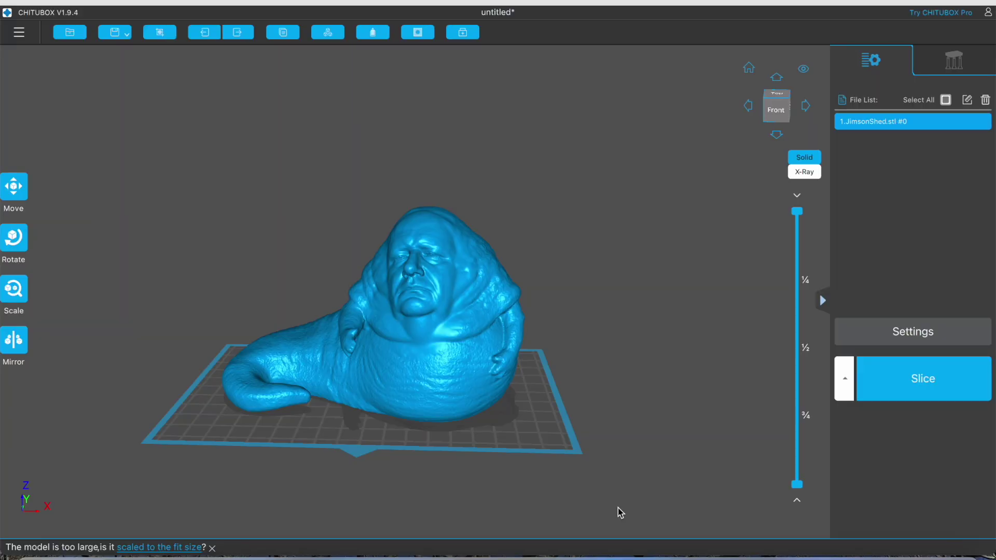
Open the hollowing options for the loaded model.
left_click(372, 32)
Hollow the model, then auto-generate platform supports underneath it.
left_click(425, 154)
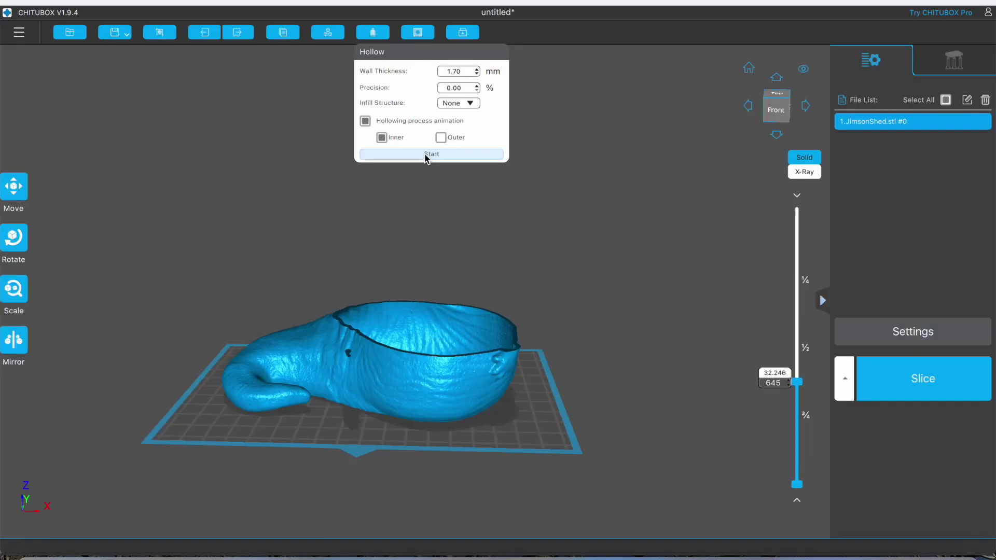
left_click(429, 33)
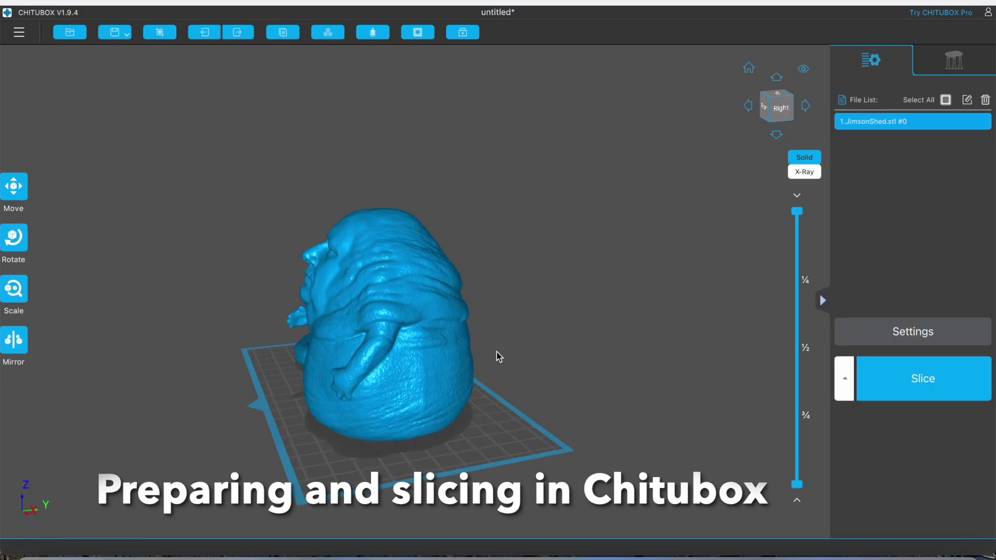
left_click(953, 59)
left_click(869, 426)
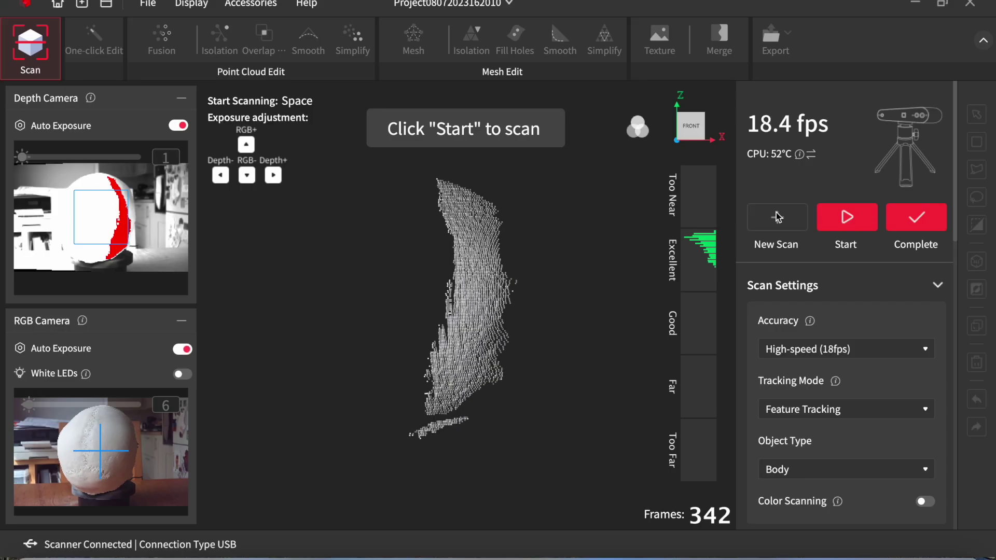
Set Object Type to Large Object and Standard Accuracy, then start scanning the skull.
left_click(923, 472)
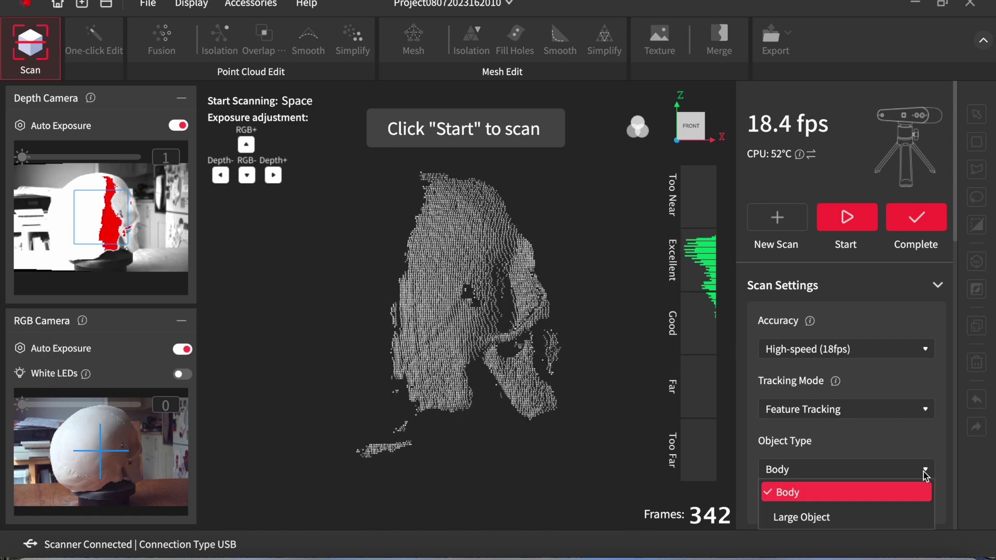
left_click(840, 517)
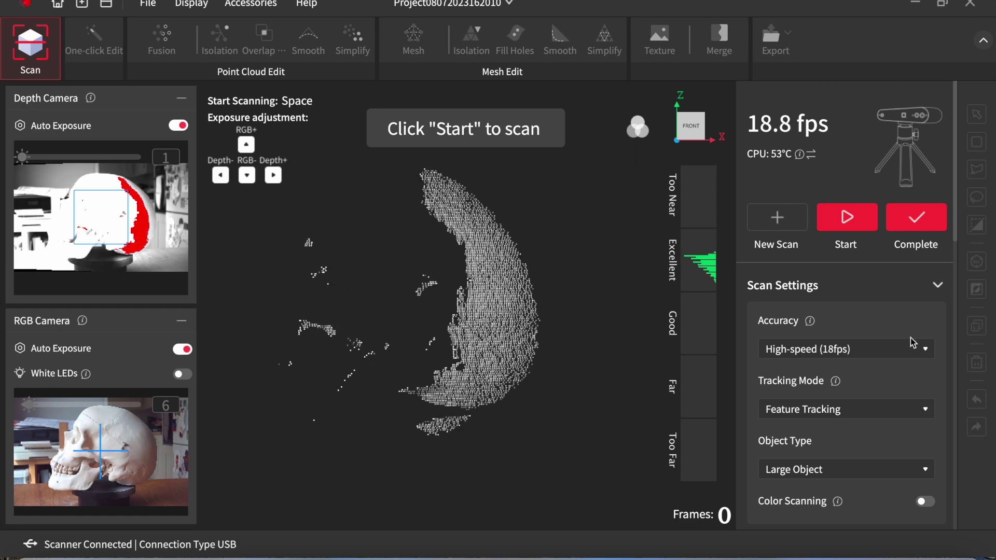
left_click(924, 351)
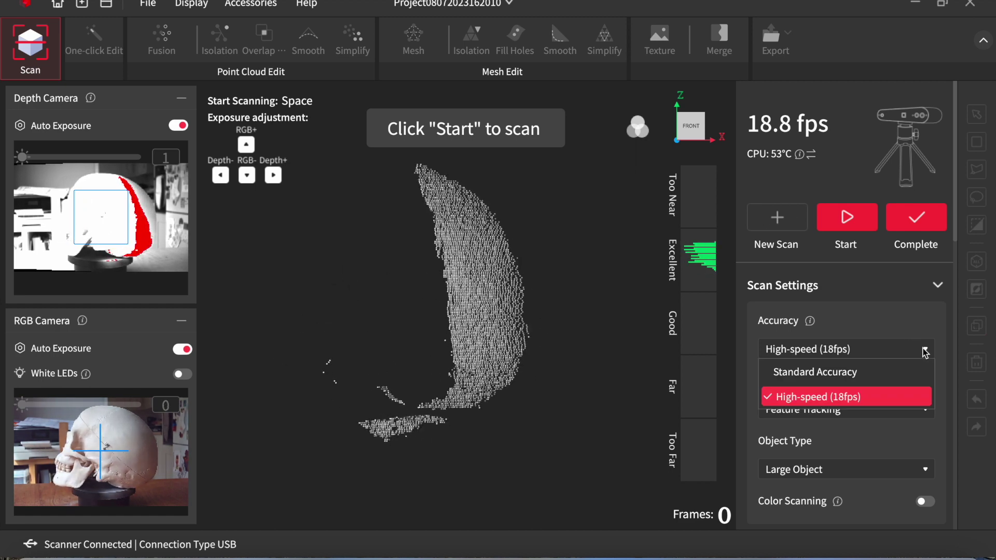
left_click(847, 372)
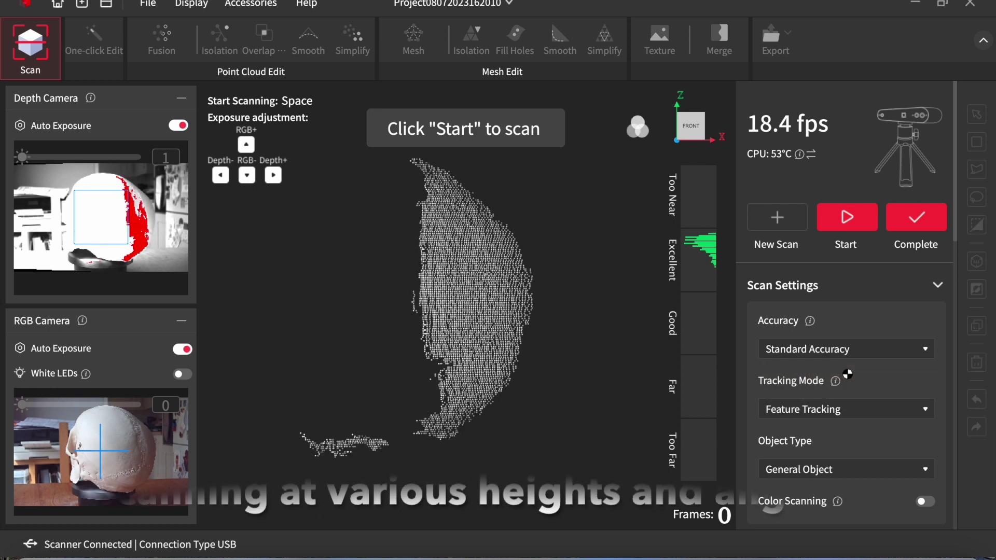
left_click(845, 217)
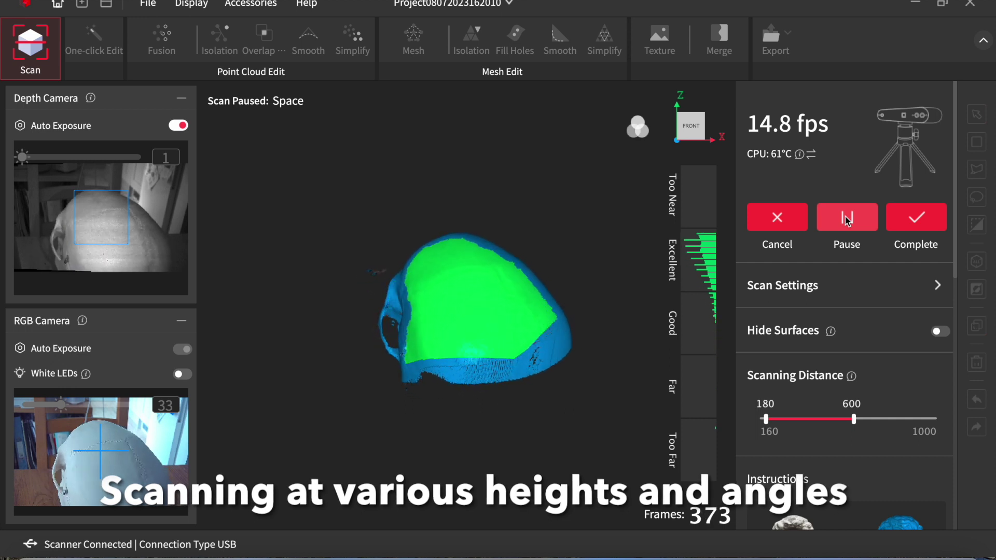
Complete the skull scan, saving it as model 0807_03.
left_click(922, 218)
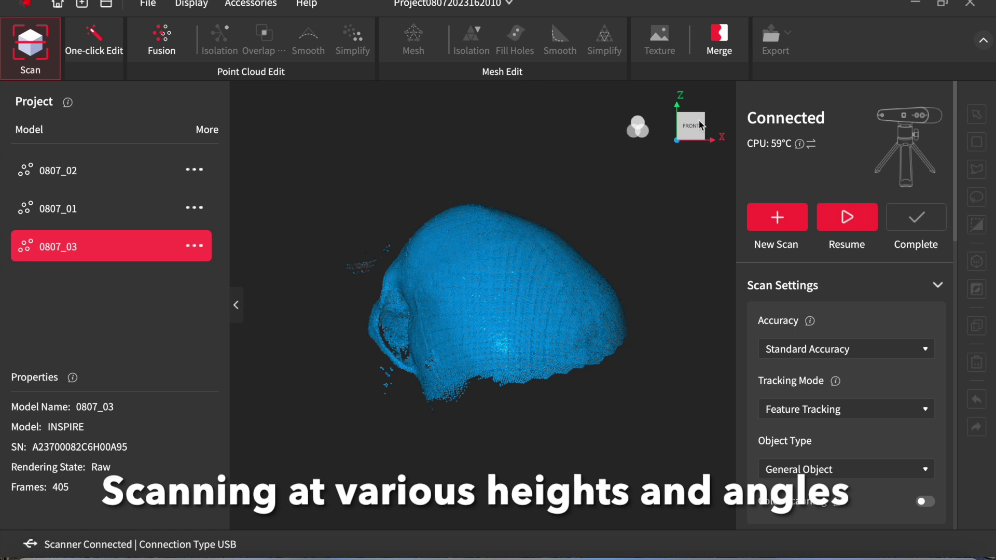
Capture two more skull scans from new angles and add them to the project.
left_click_drag(696, 125, 777, 133)
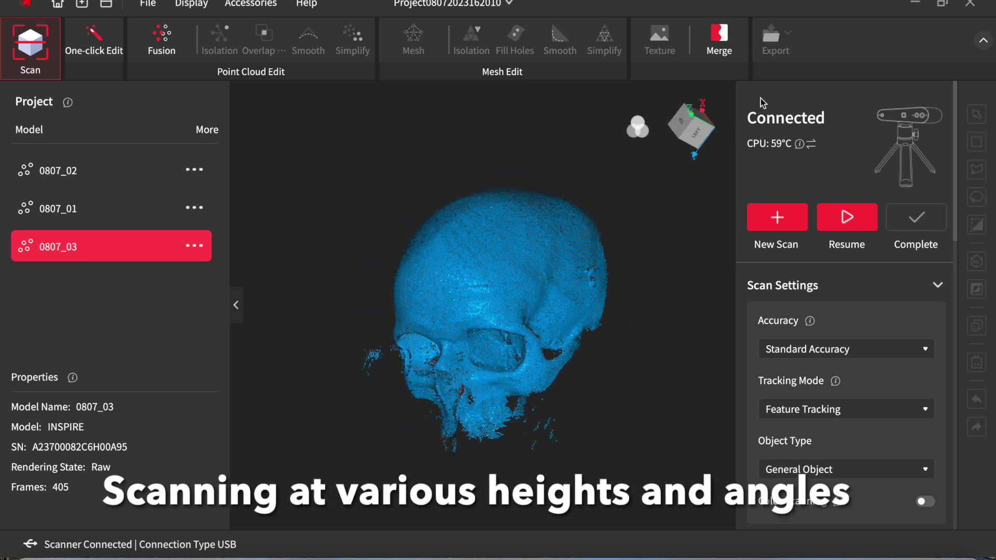
left_click(847, 216)
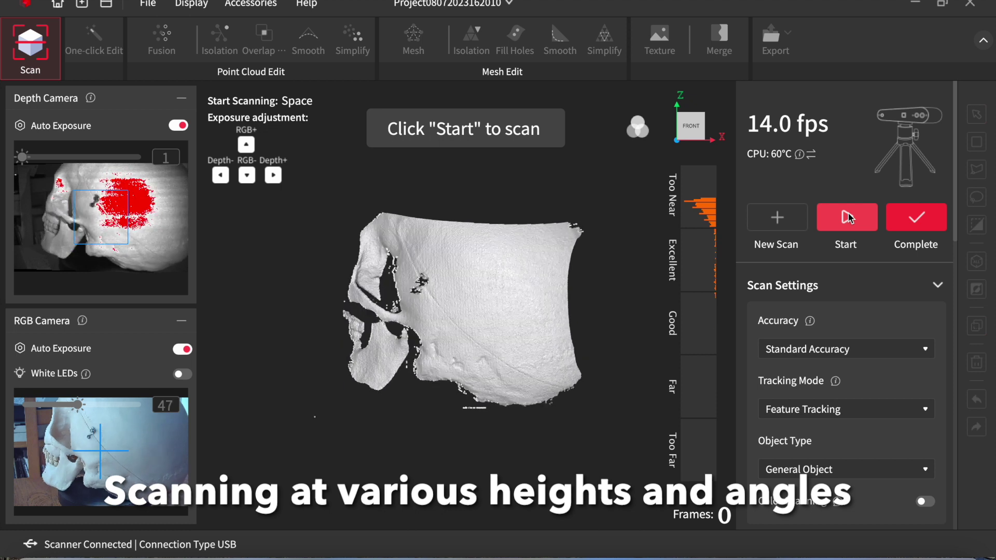
left_click(847, 216)
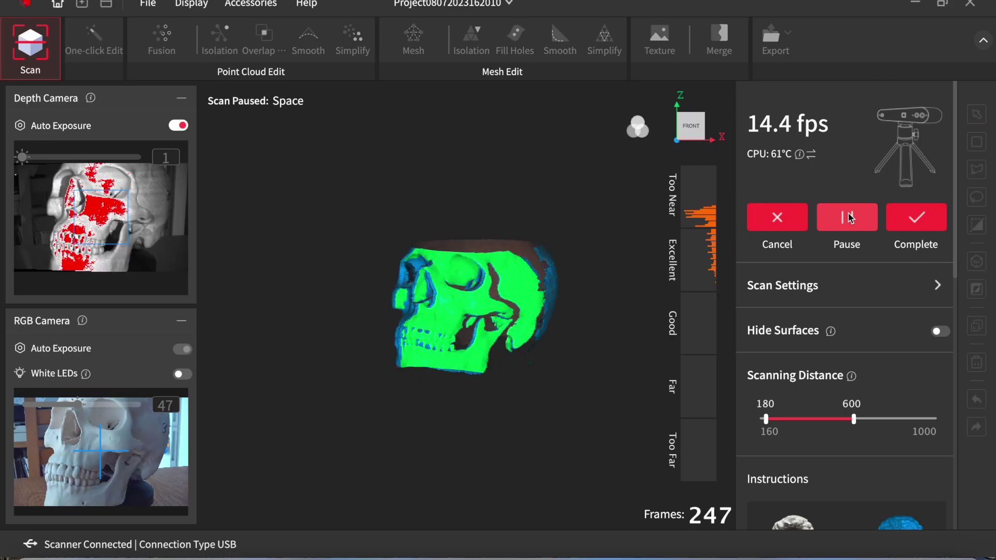
left_click(846, 217)
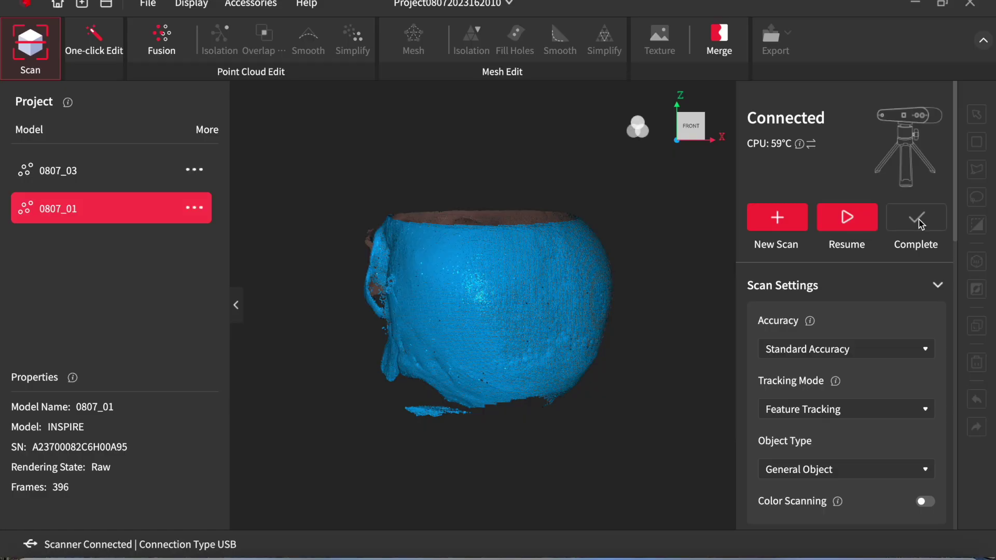
left_click(776, 217)
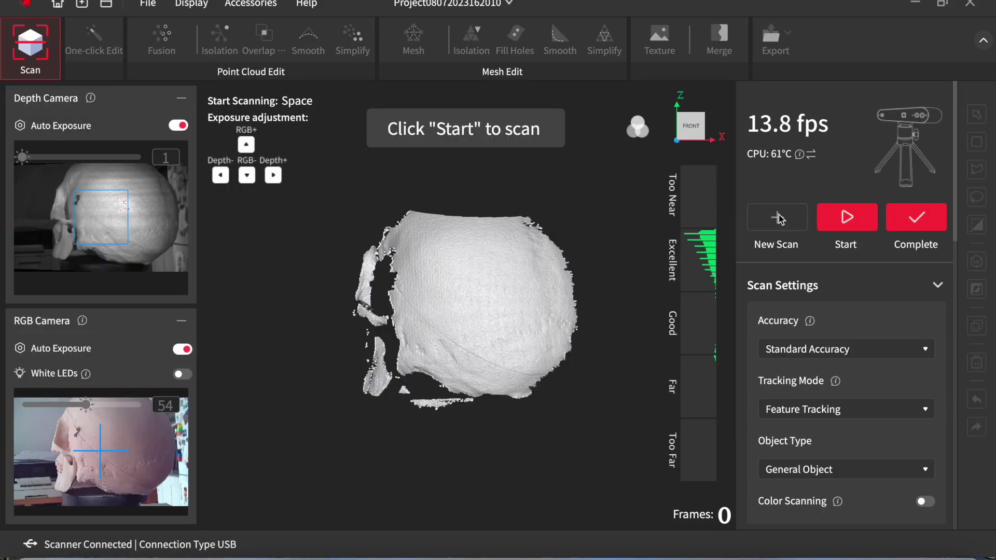
left_click(844, 220)
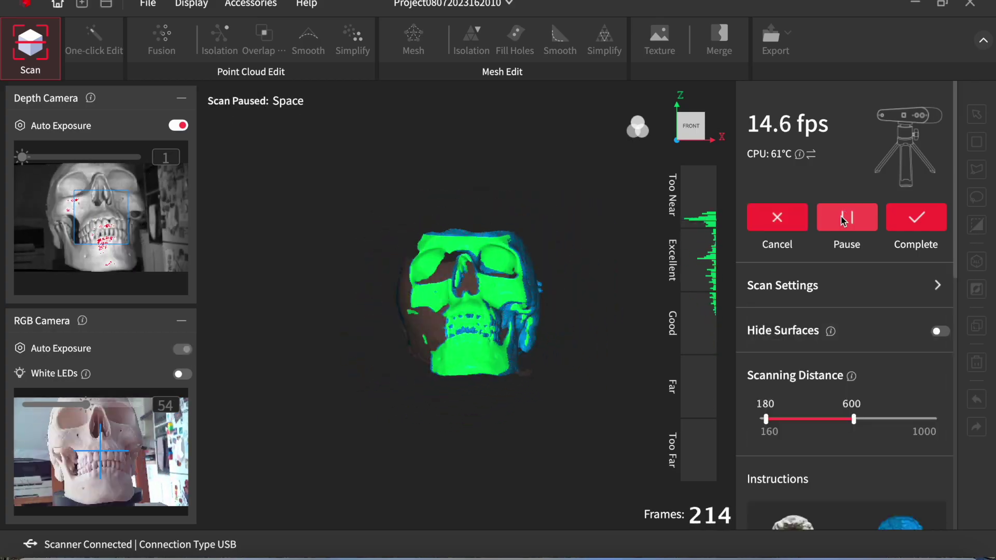
left_click(914, 218)
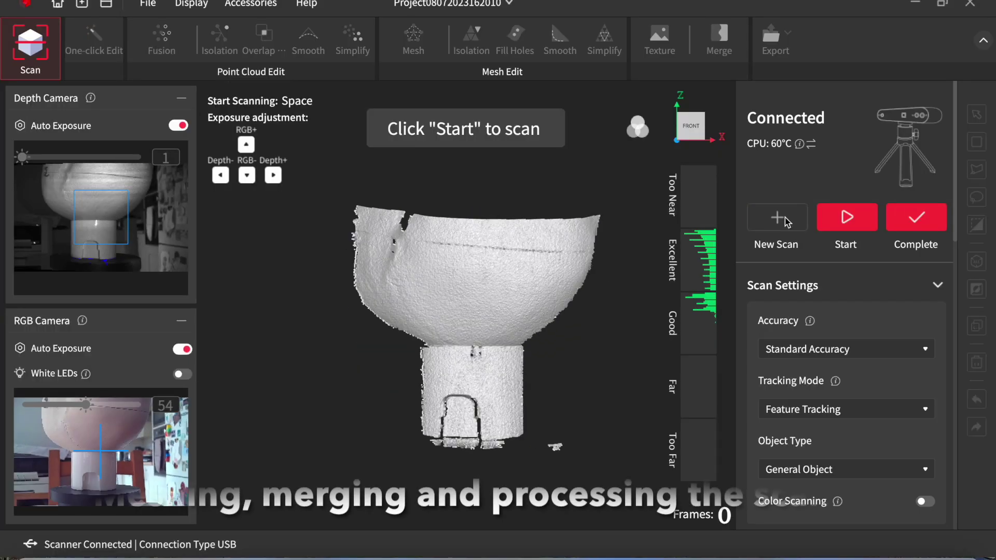
Scan another side and the underside of the skull, saving 0807_04 and 0807_05.
left_click(846, 221)
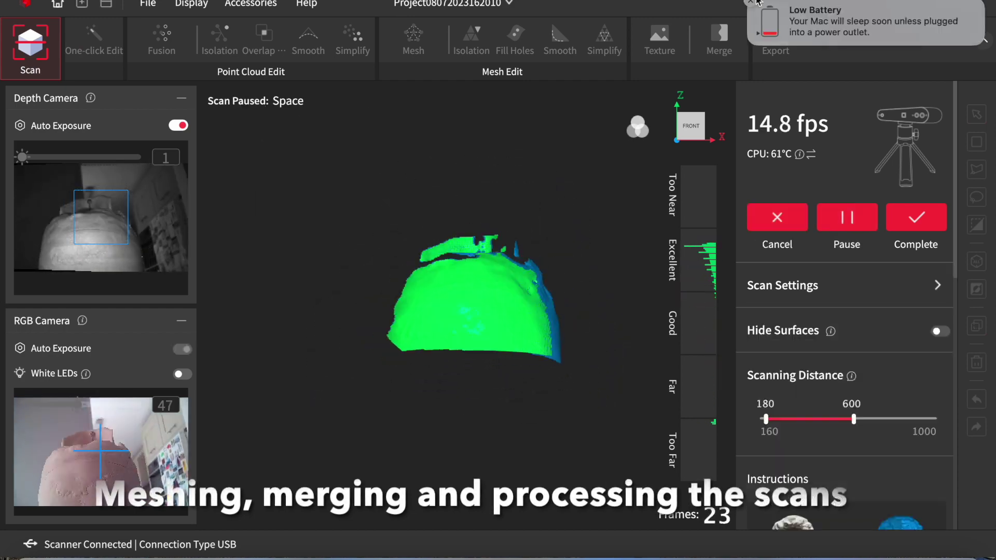
left_click(916, 217)
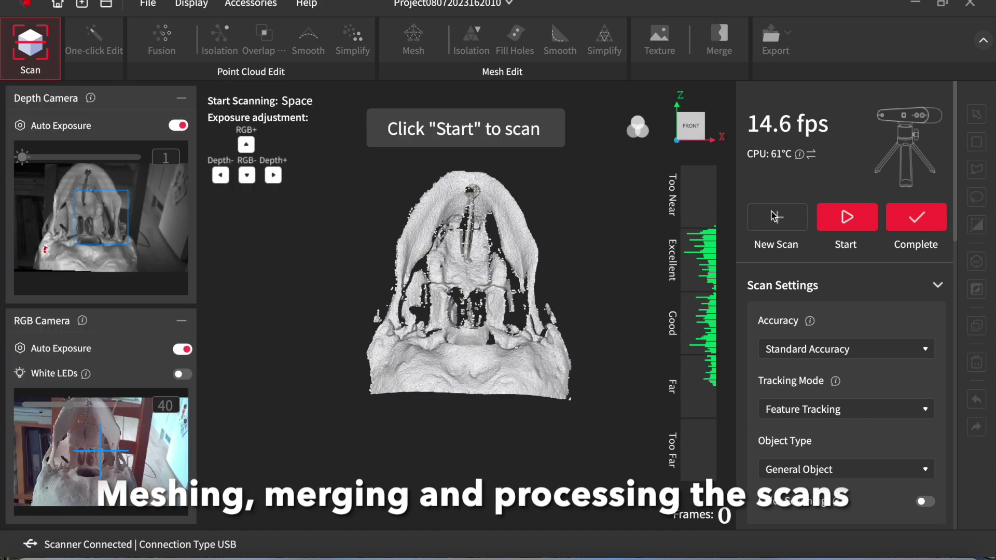
left_click(847, 218)
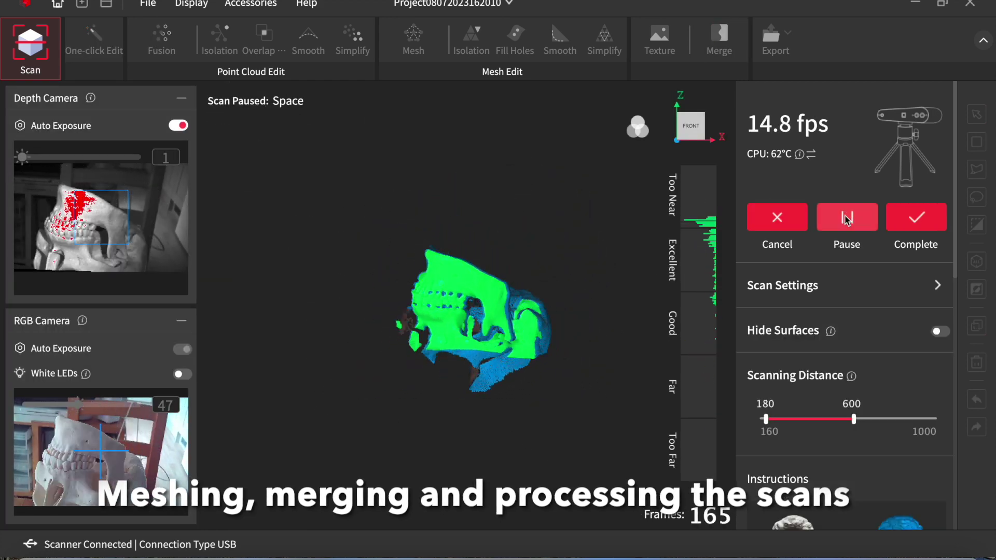
left_click(907, 218)
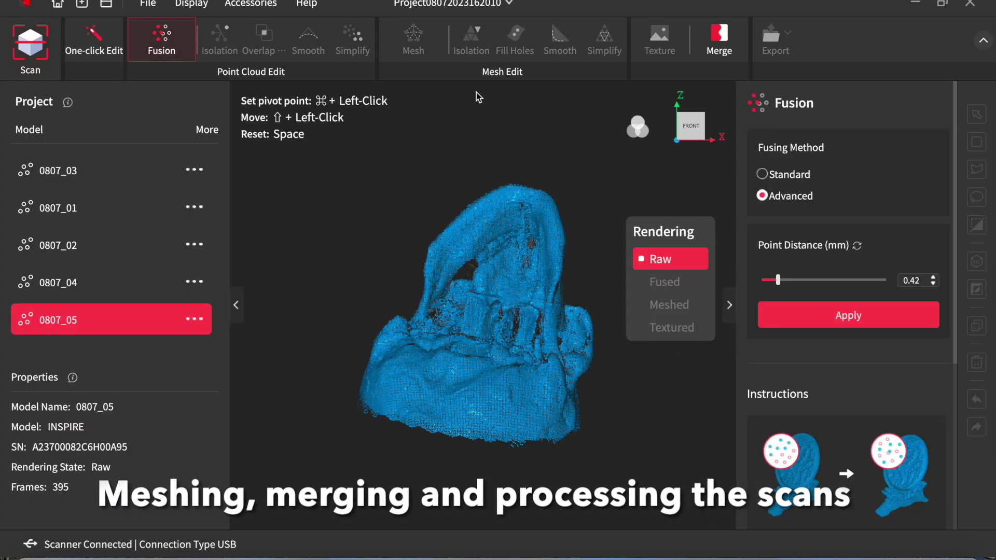
Fuse the skull scans 0807_05, 0807_01 (at 0.27 mm), 0807_02 and 0807_04.
left_click(836, 315)
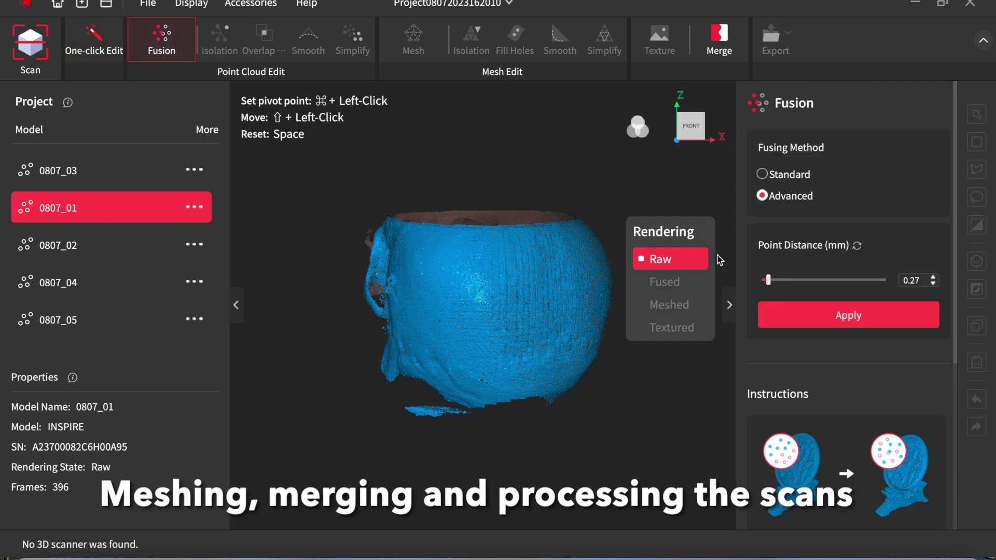
left_click(848, 317)
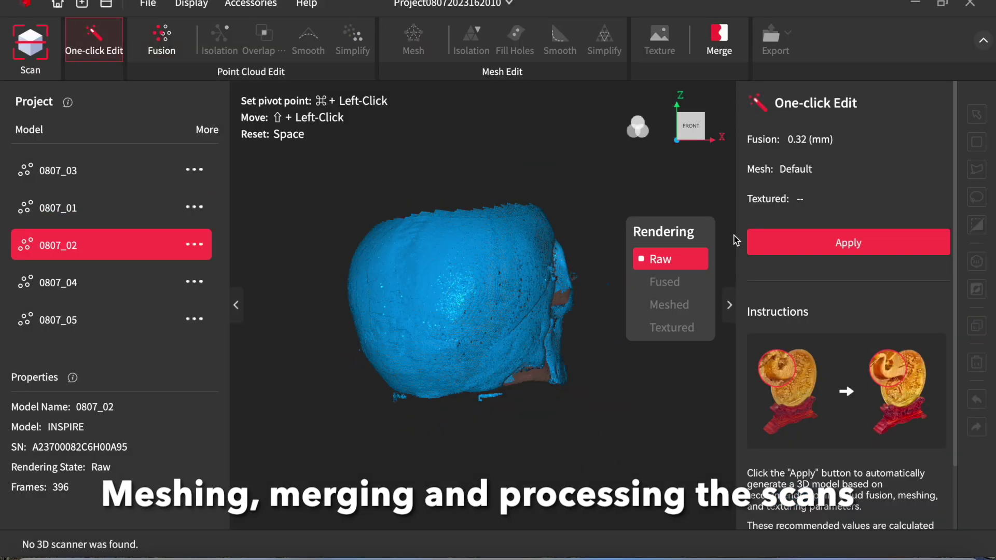
left_click(848, 315)
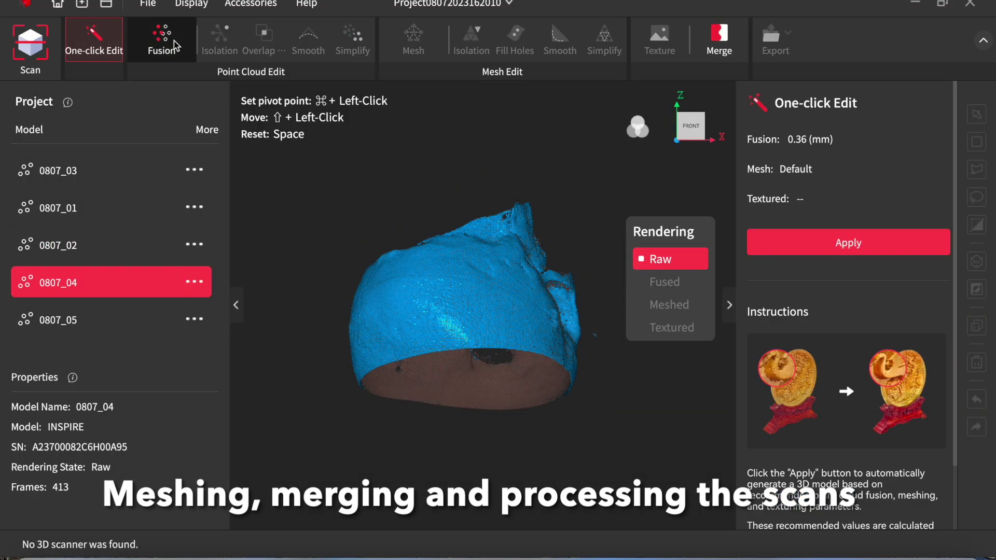
left_click(841, 311)
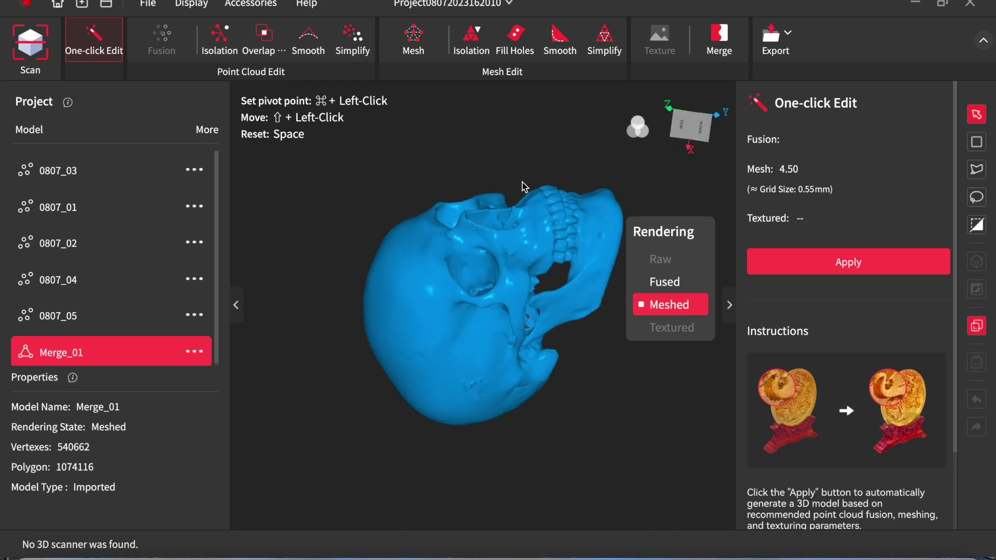
Orbit the smoothed Merge_06 skull mesh to inspect its left, top, back and right sides.
left_click_drag(622, 246, 488, 257)
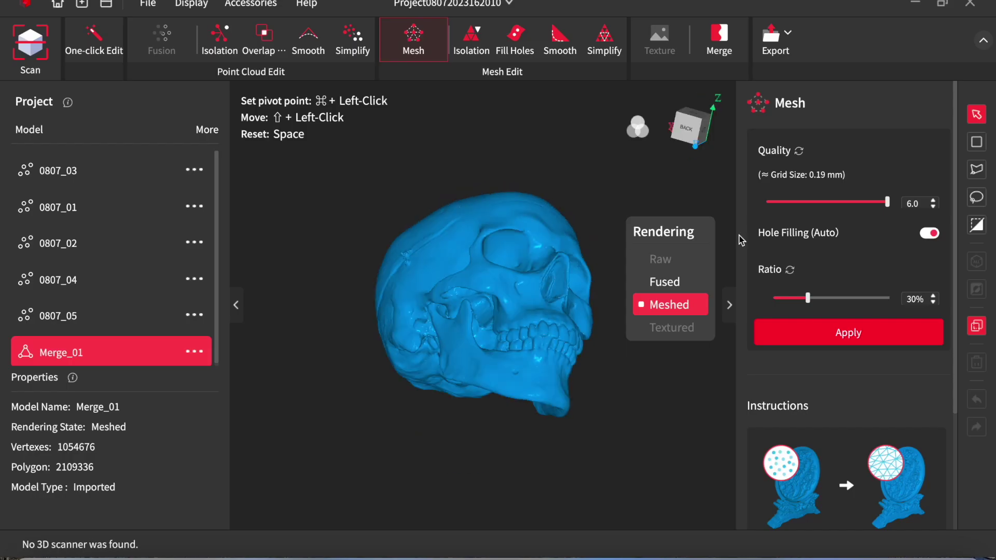
left_click_drag(409, 260, 380, 263)
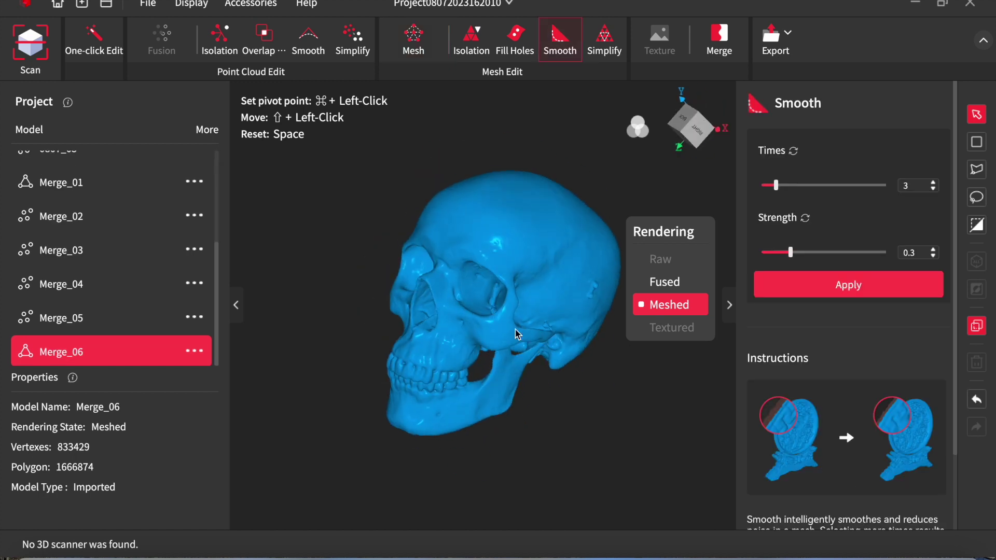
left_click_drag(515, 329, 492, 168)
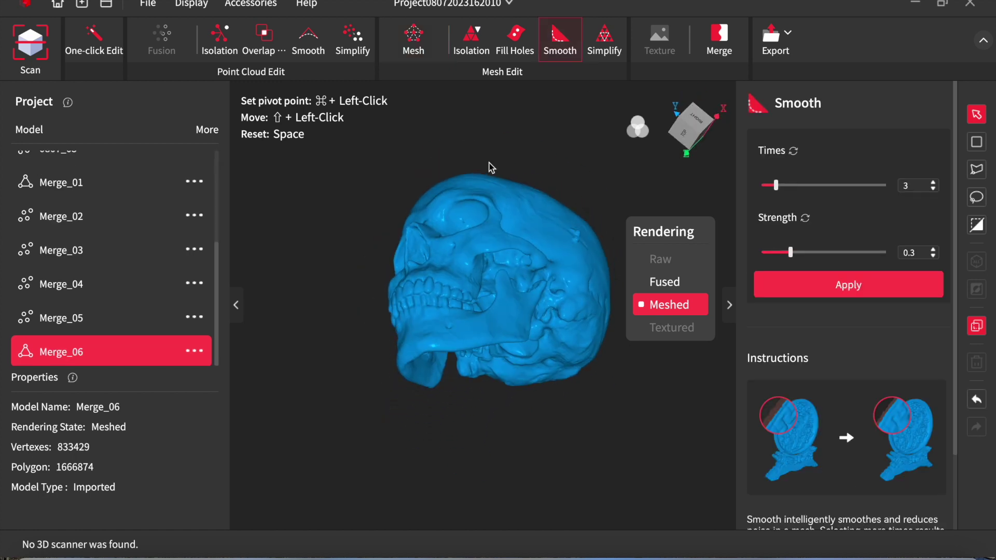
left_click_drag(541, 276, 744, 263)
left_click_drag(510, 216, 681, 363)
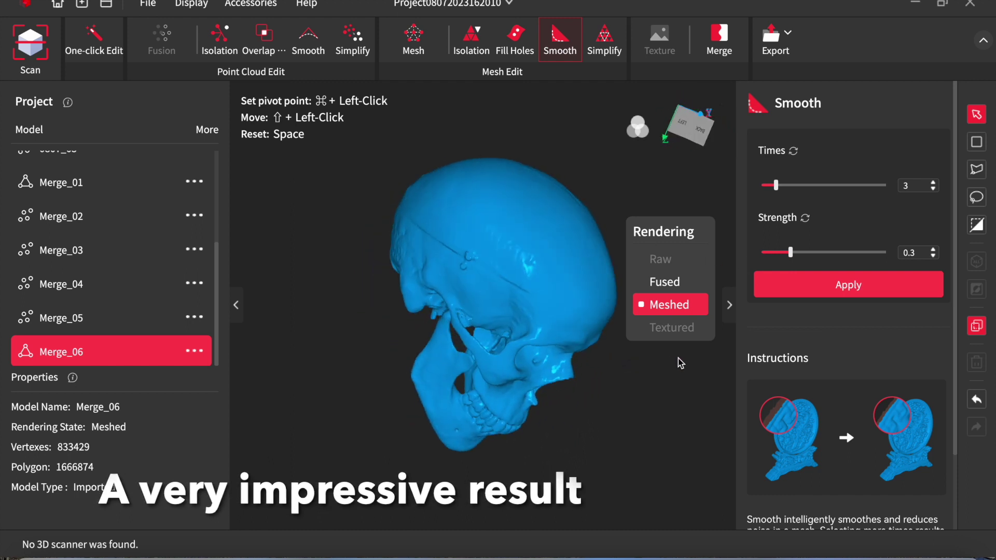
left_click_drag(408, 247, 481, 111)
left_click_drag(512, 369, 535, 92)
left_click_drag(503, 325, 576, 165)
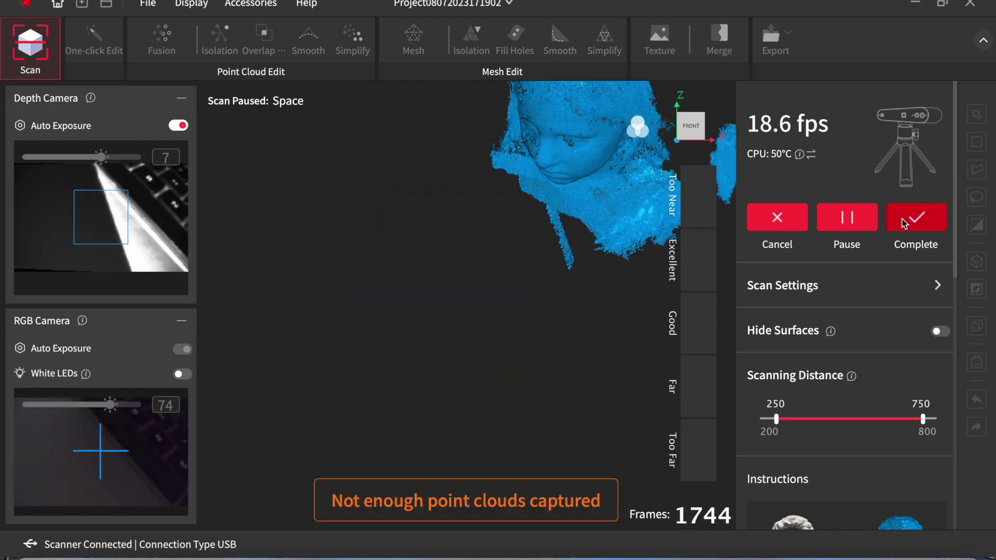
End the face scan as point cloud 0807_01, then orbit it and snap to an isometric corner view.
left_click(903, 223)
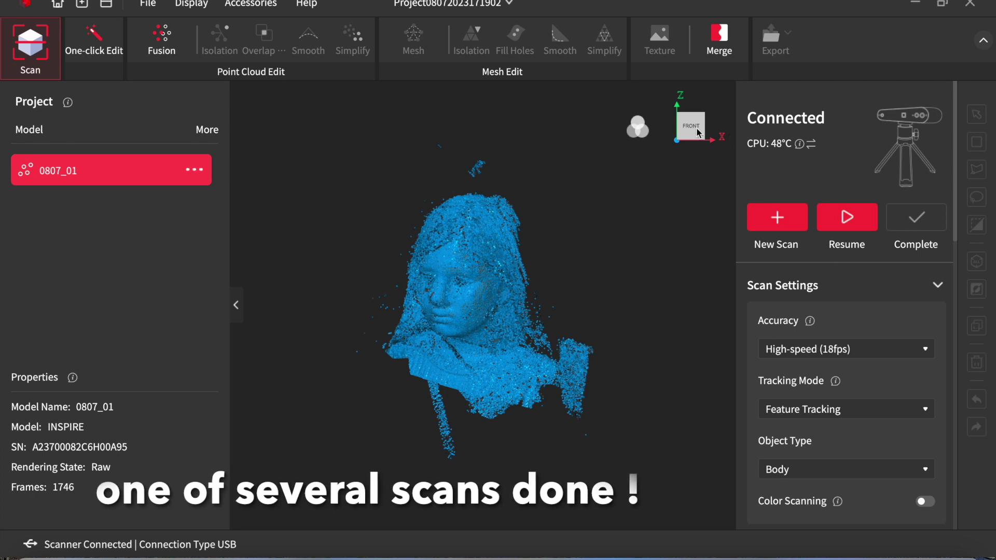
left_click_drag(697, 132, 742, 143)
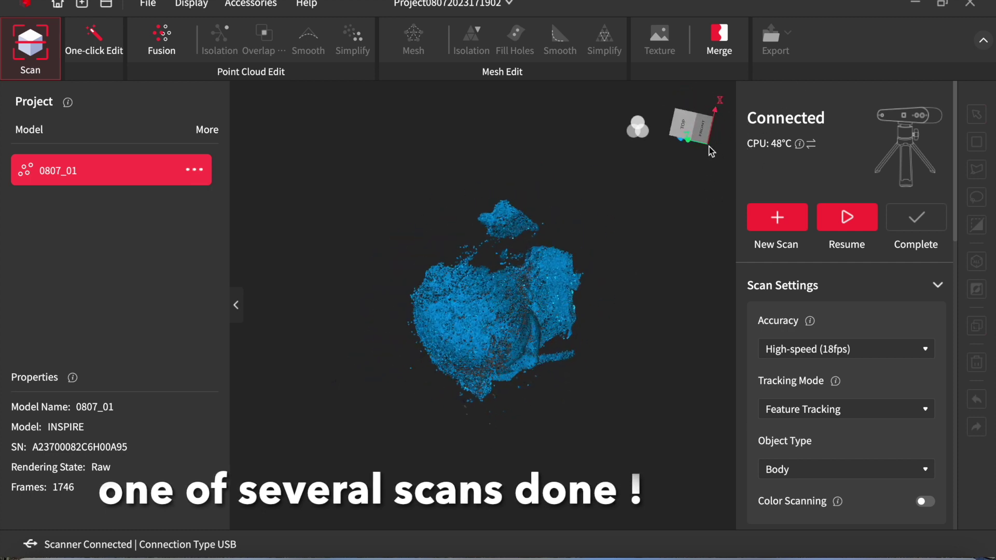
left_click(684, 124)
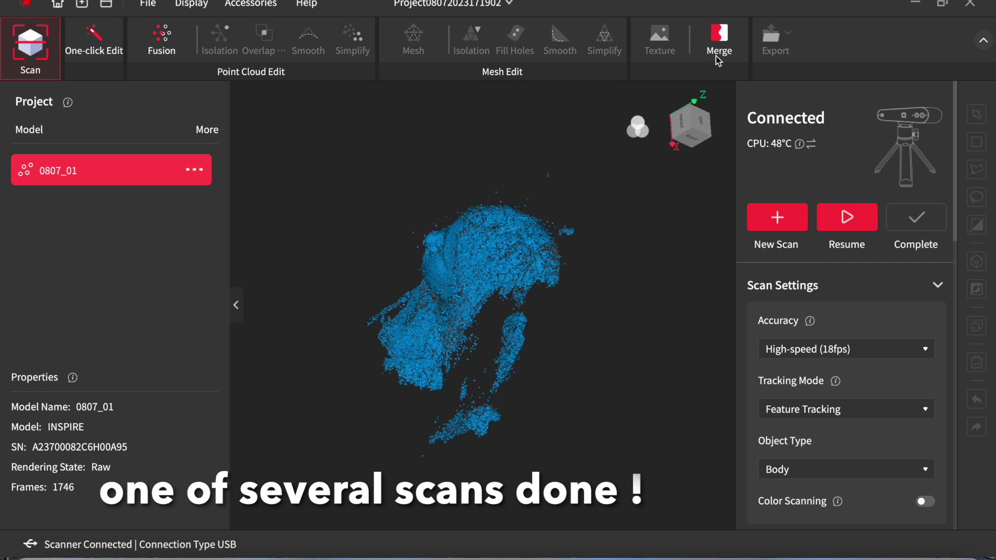
left_click_drag(675, 85, 670, 10)
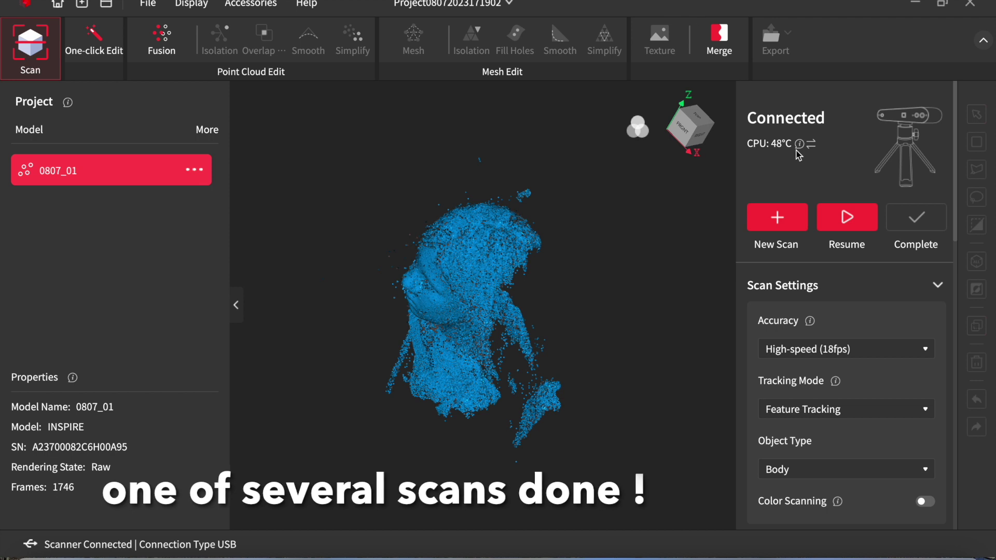
Mesh the face scan with One-click Edit, then orbit the head mesh to check its face and back.
left_click(96, 41)
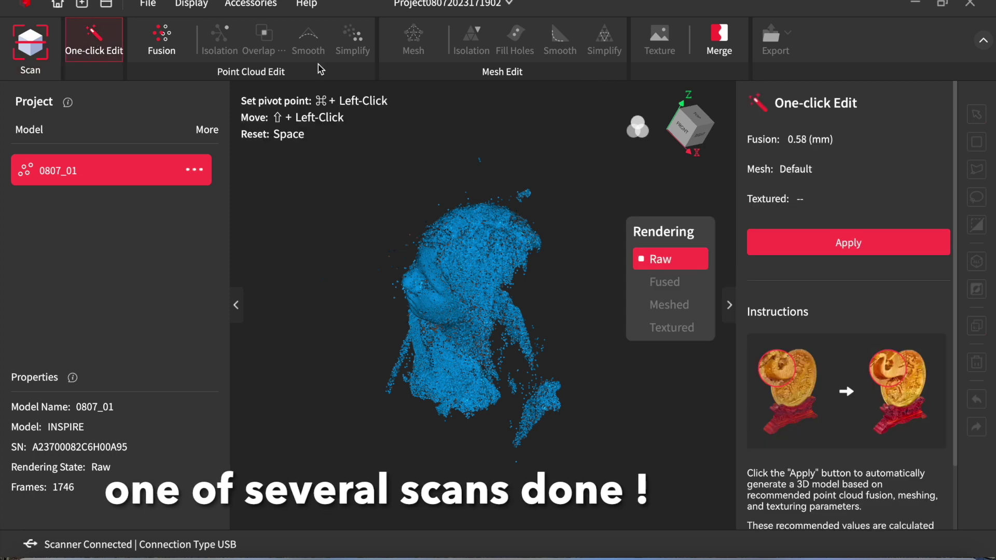
left_click(825, 242)
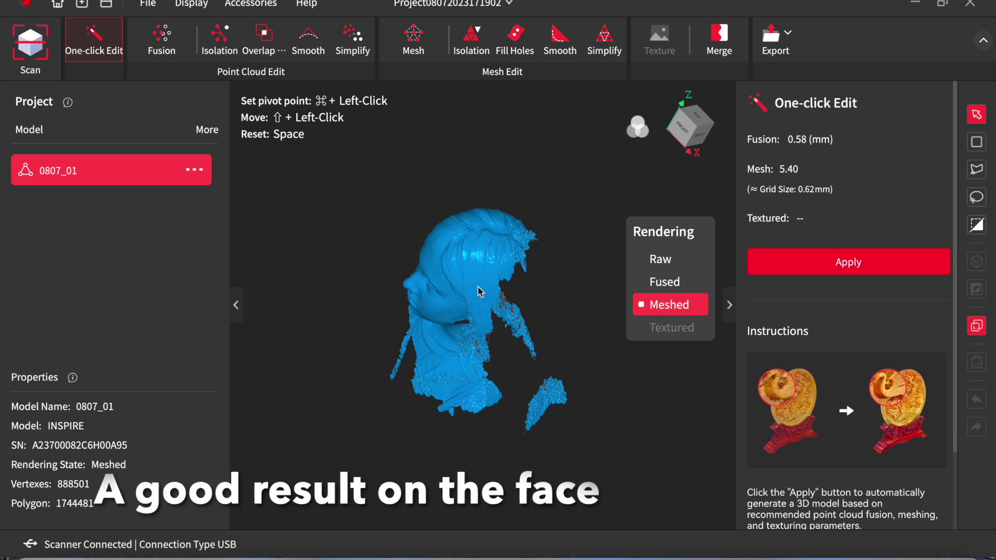
left_click_drag(477, 288, 604, 298)
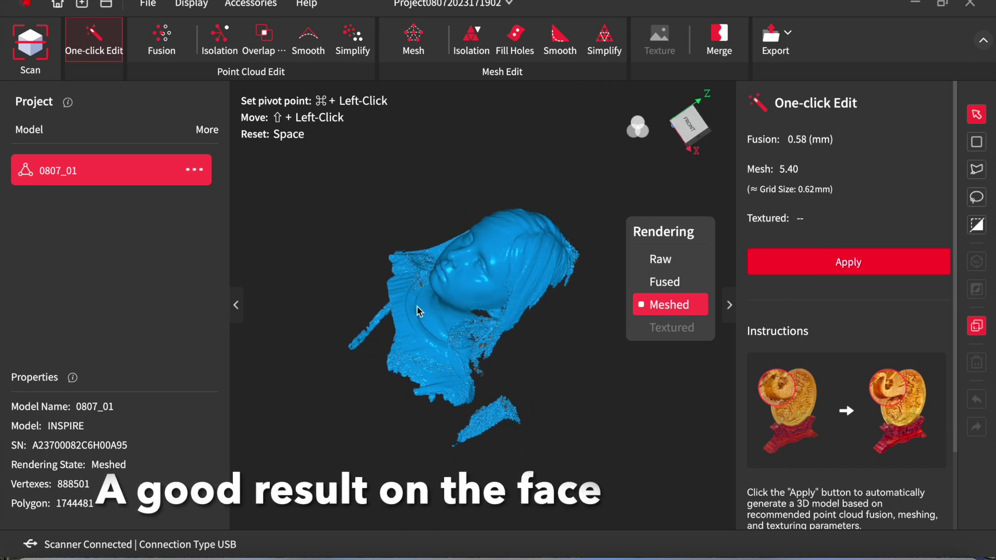
left_click_drag(417, 307, 623, 353)
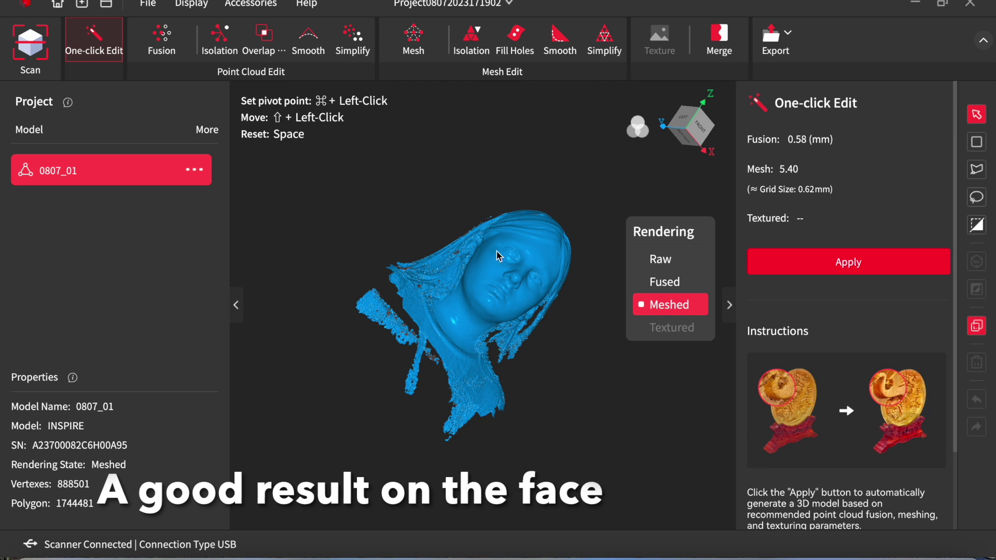
left_click_drag(497, 255, 383, 399)
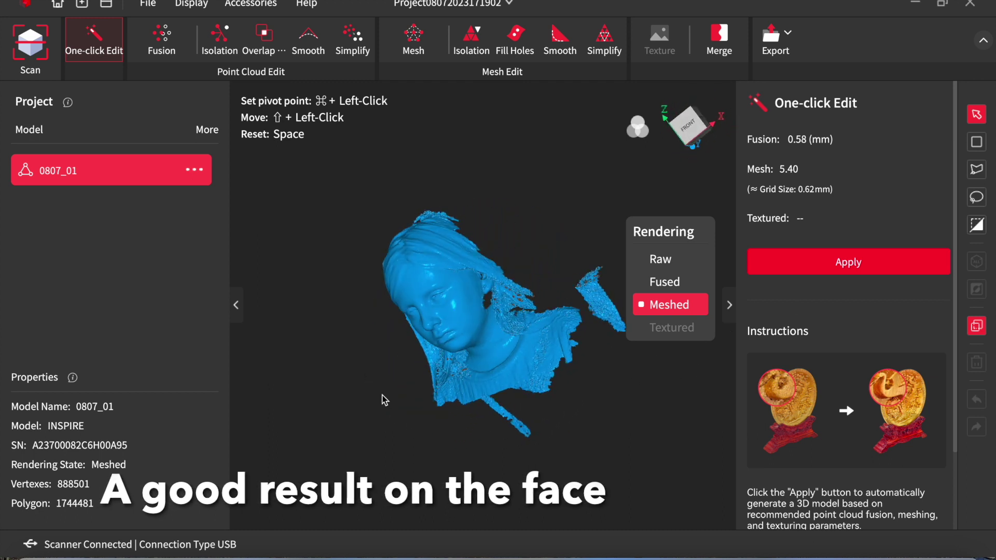
left_click_drag(529, 279, 325, 413)
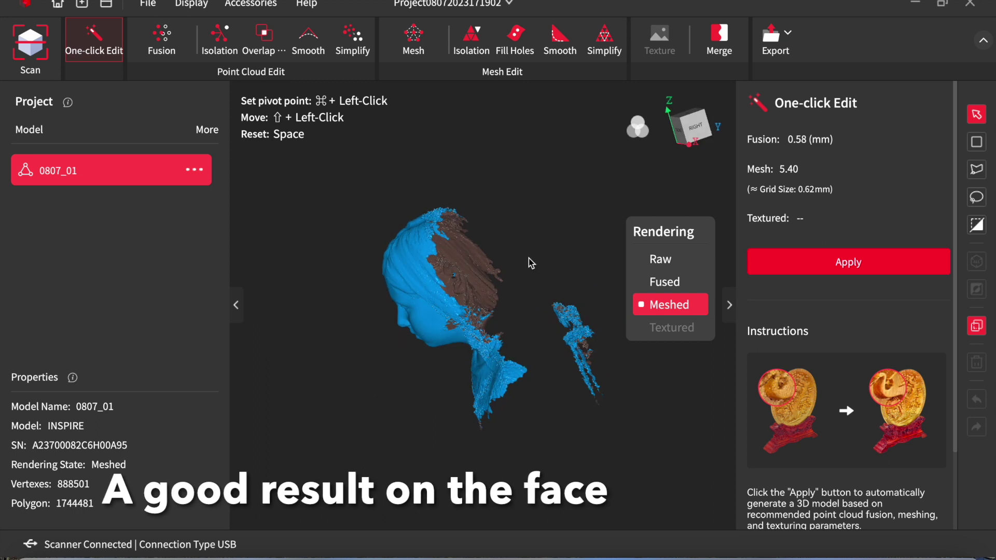
left_click_drag(527, 258, 511, 376)
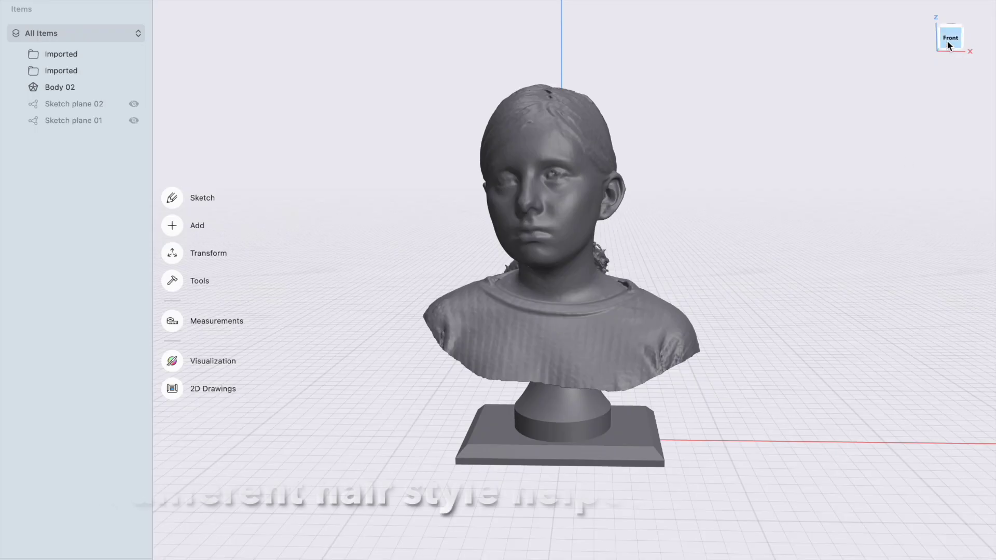
Orbit the bust and its pedestal plinth to a top-down view.
left_click_drag(947, 40, 953, 65)
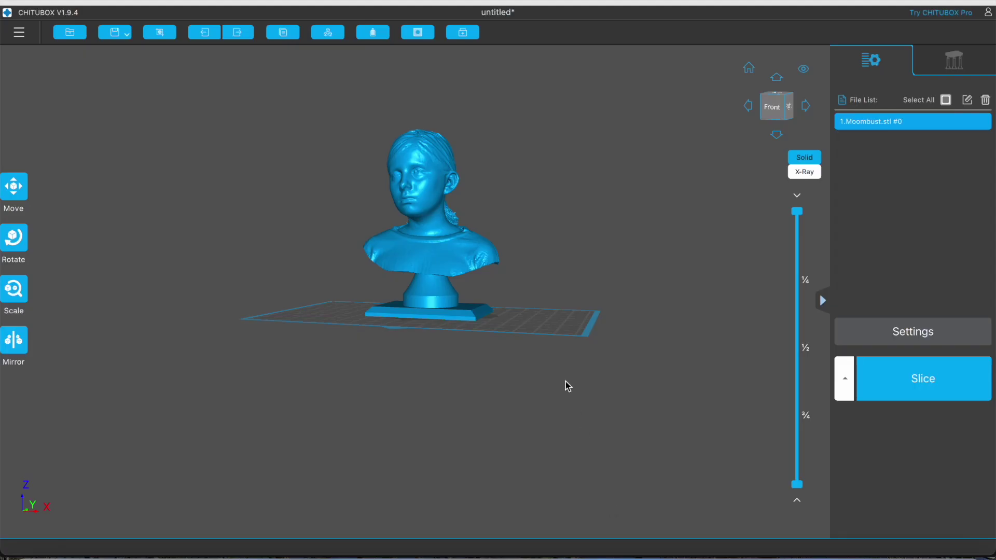
Orbit around Moombust.stl on the build plate to see the bust's back.
left_click_drag(565, 381, 587, 469)
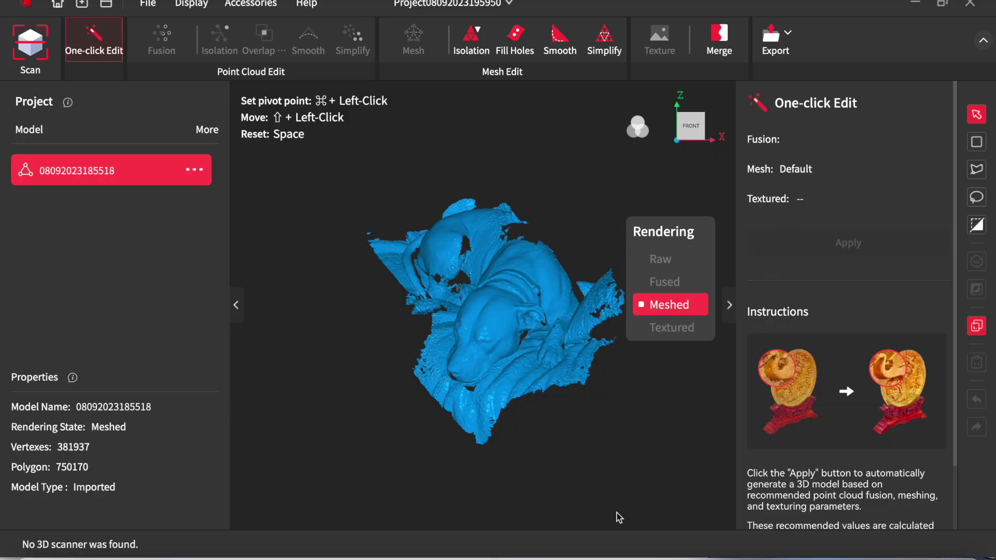
Orbit the imported dog mesh to inspect it from the side and front.
left_click_drag(550, 378, 676, 266)
left_click_drag(476, 332, 406, 262)
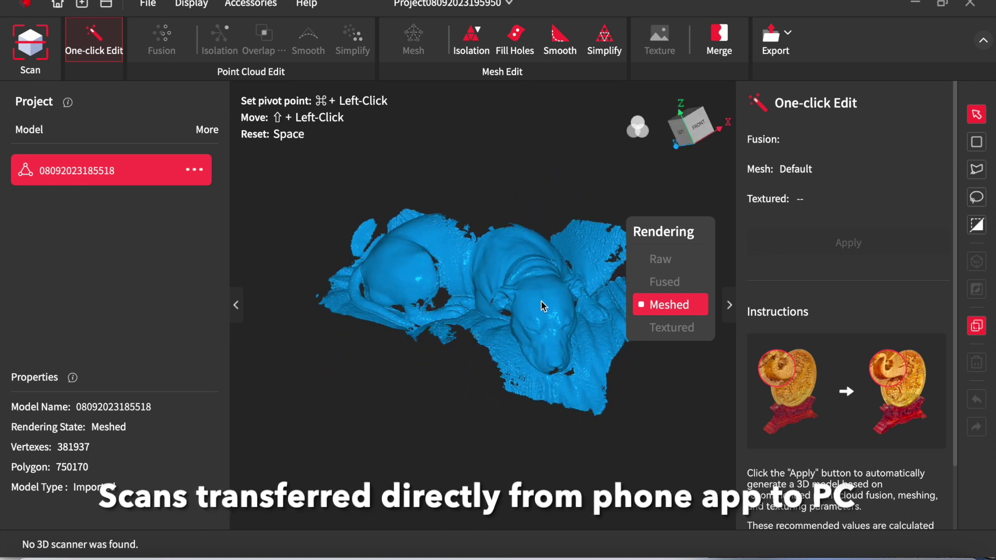
left_click_drag(540, 301, 598, 244)
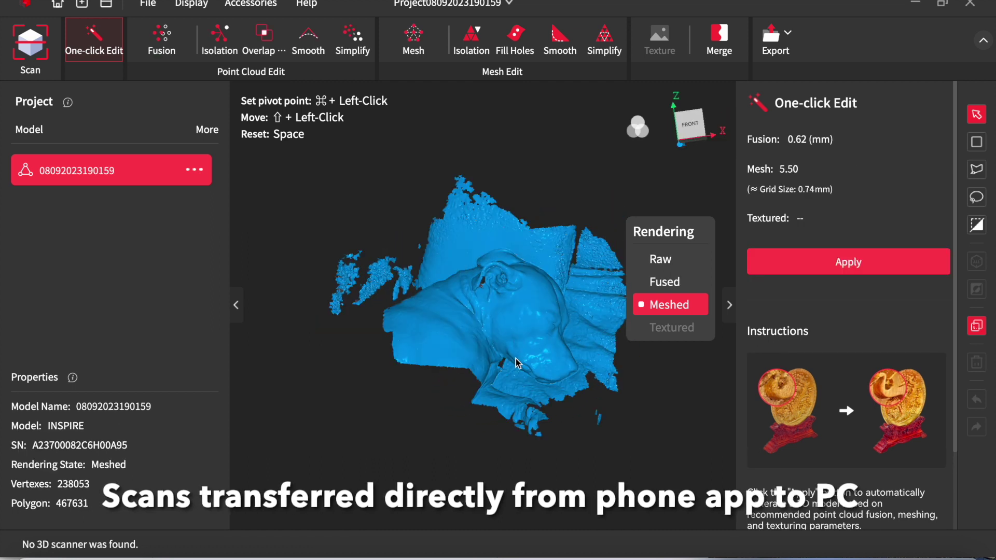
left_click_drag(516, 363, 426, 411)
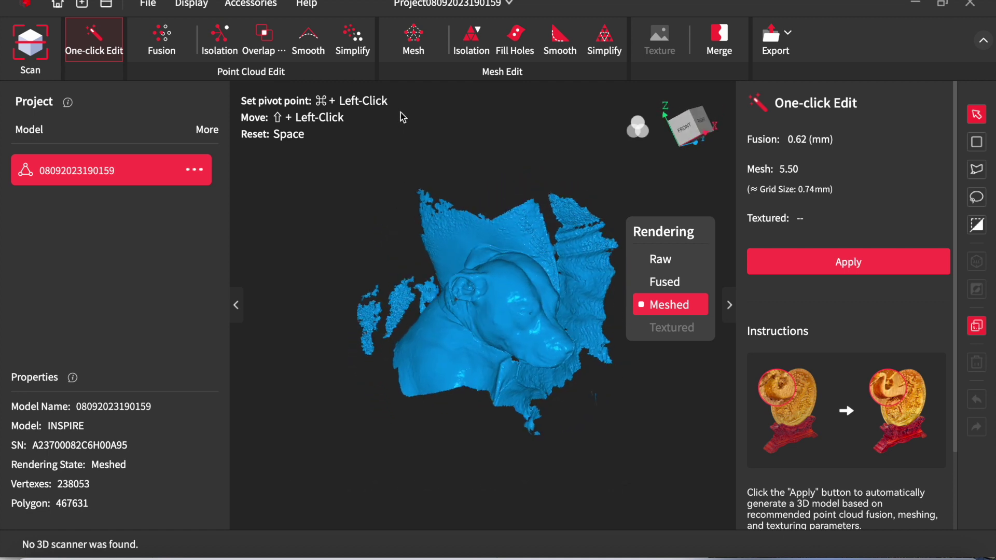
Detect and delete the stray mesh islands with Isolation at 15%, leaving 216630 vertices.
left_click(463, 44)
left_click(820, 216)
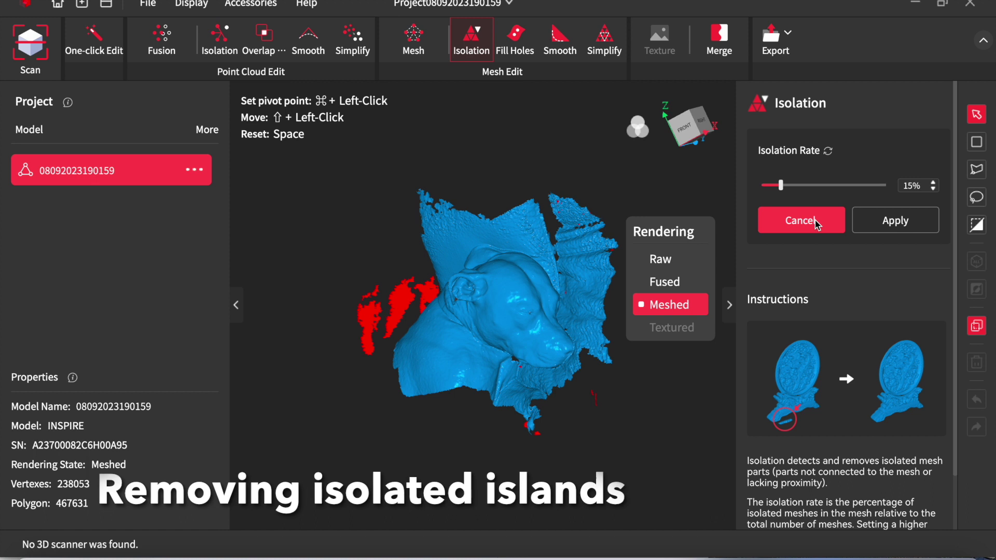
left_click(864, 231)
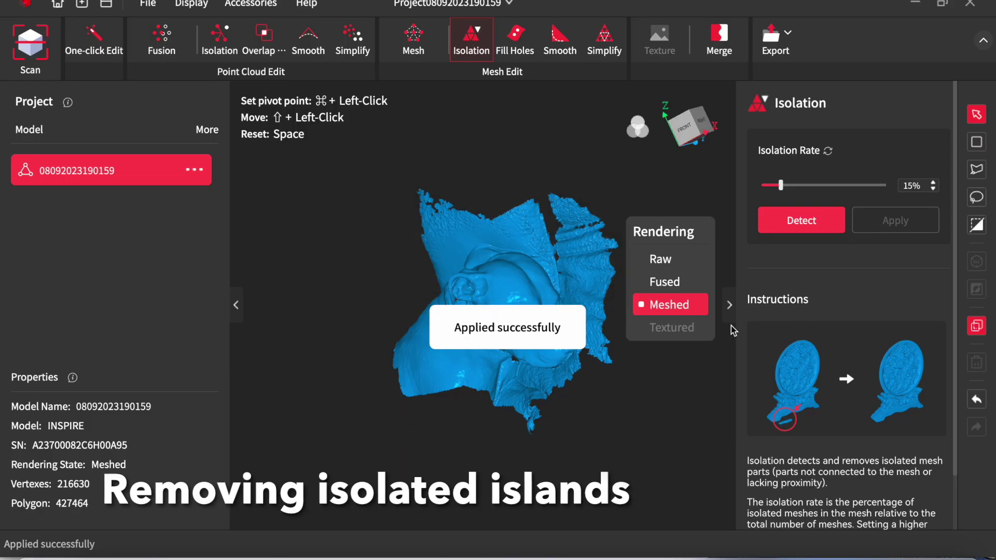